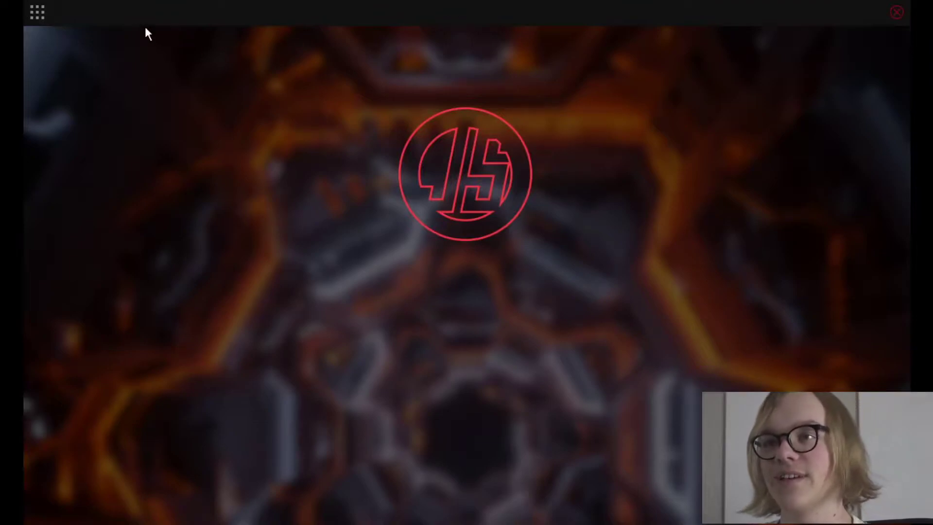
Step: Generate a JSplacement 2 sci-fi map at 150 iterations and save it as a height map
click(38, 16)
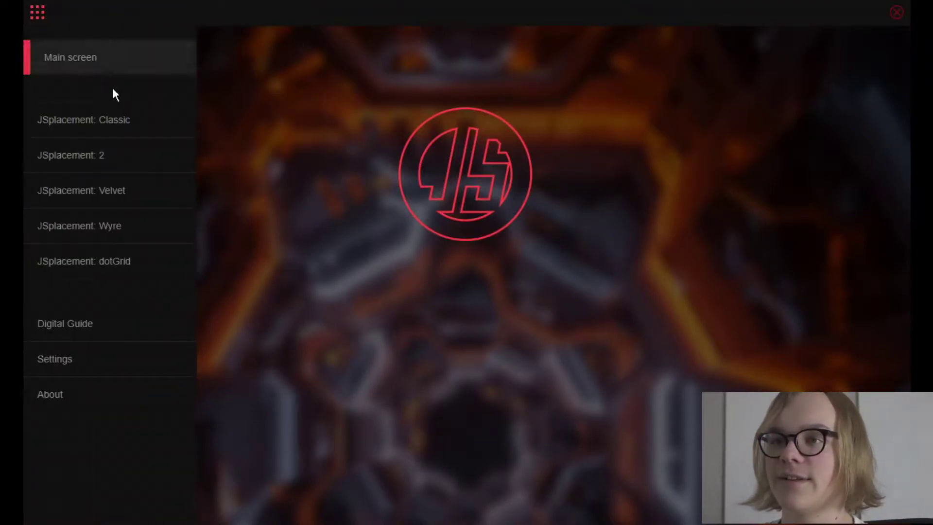
click(128, 168)
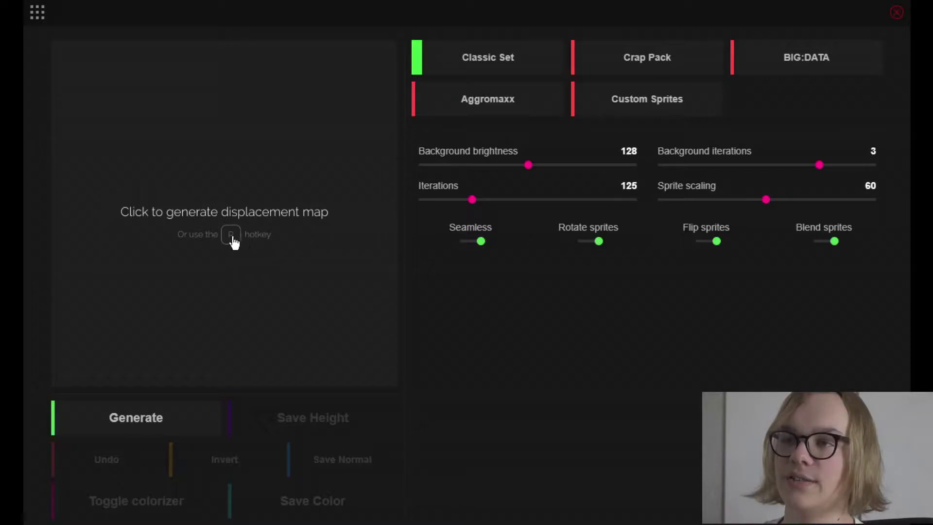
click(202, 225)
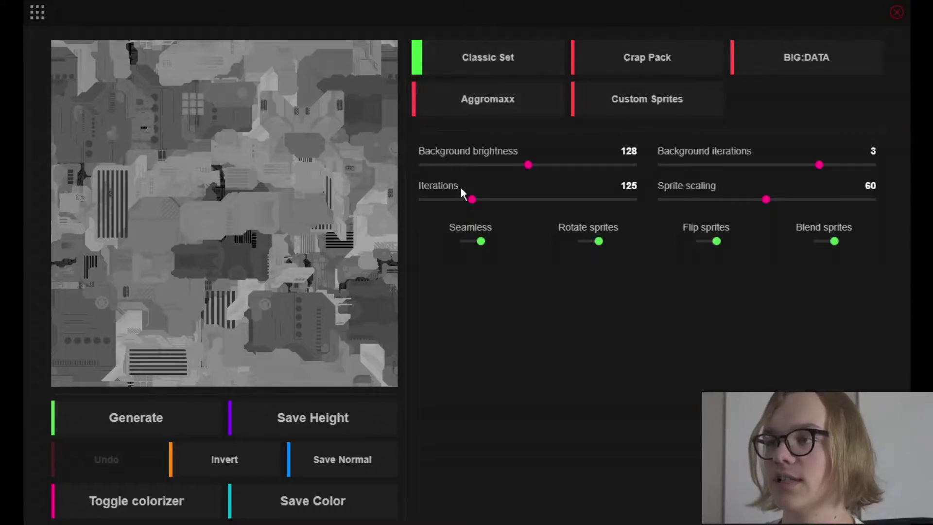
drag(472, 203, 485, 203)
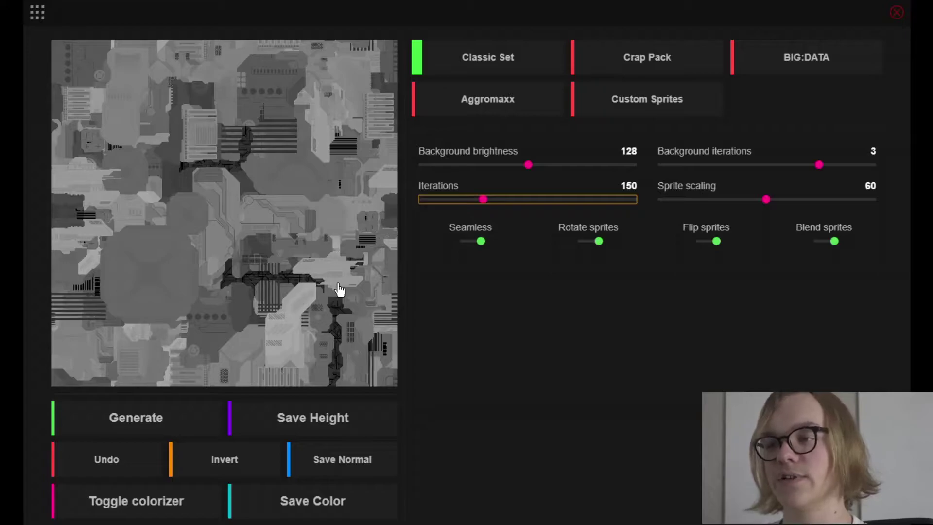
click(307, 421)
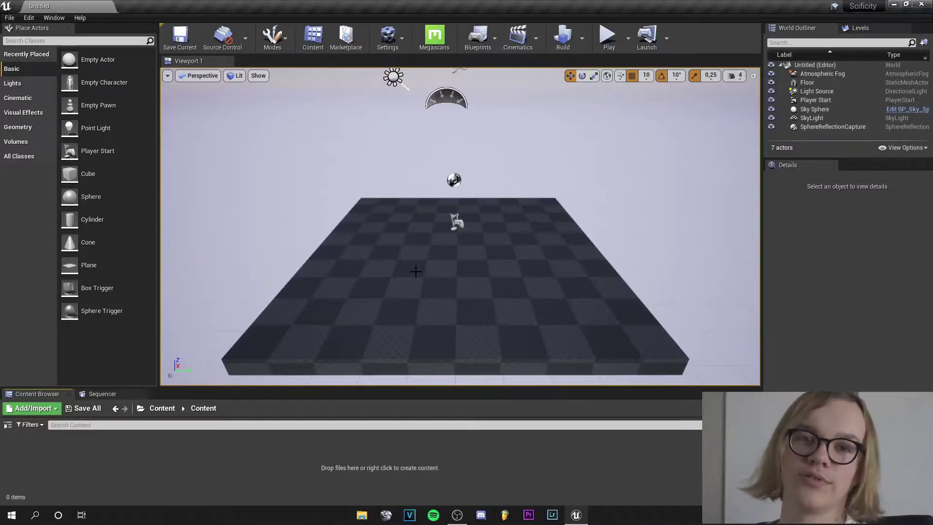
Step: In Landscape mode, choose the saved heightmap file for Import from File
click(281, 39)
click(306, 79)
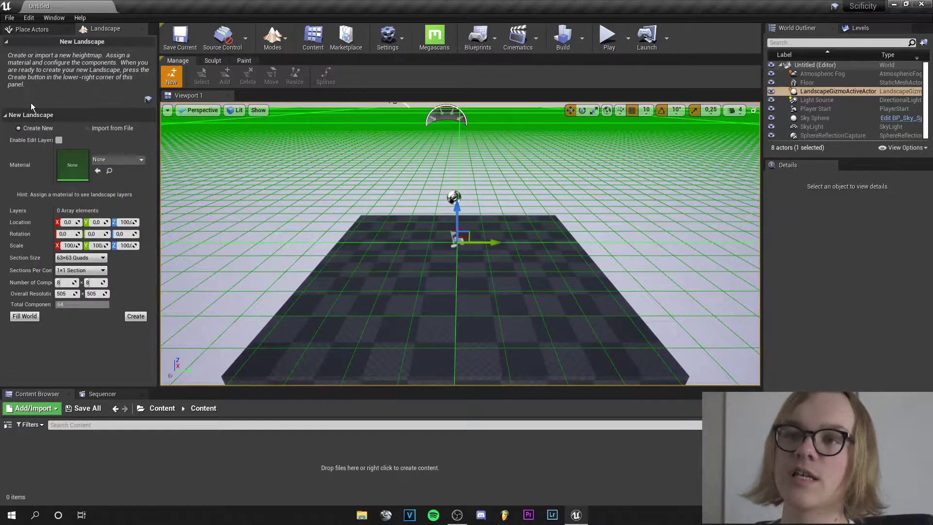
click(106, 130)
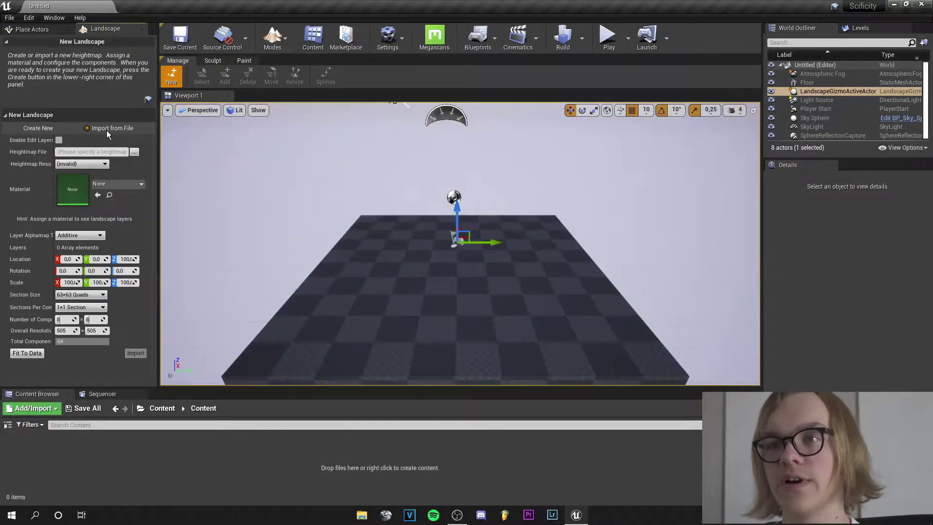
click(134, 152)
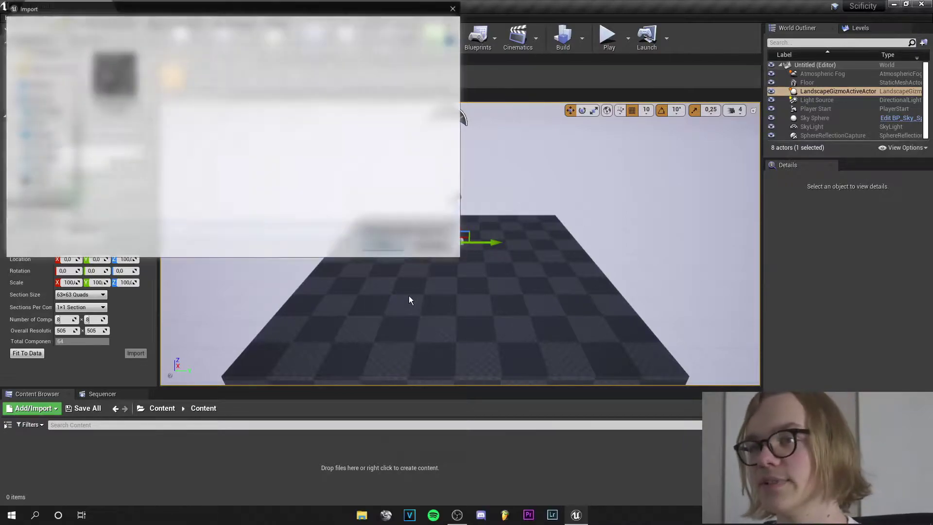
double_click(348, 193)
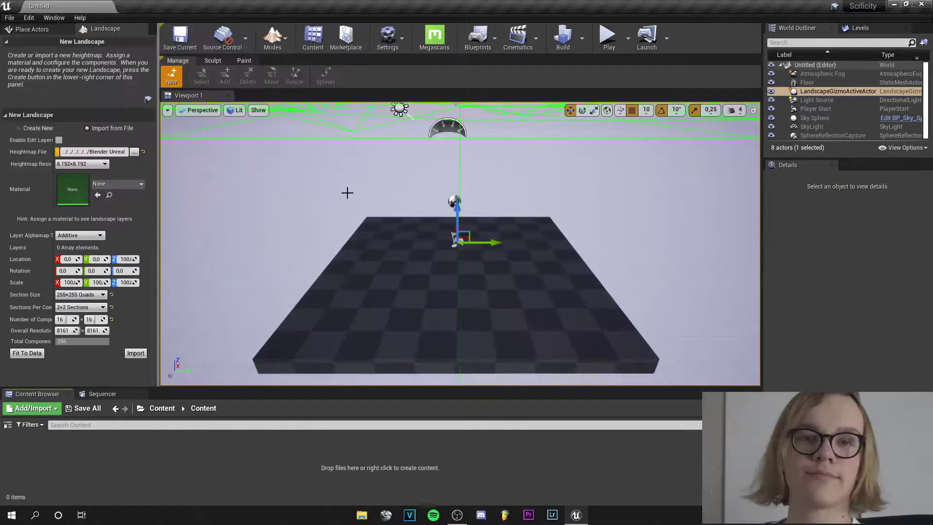
Step: Keep 8.192x8.192 resolution and set the landscape scale to 10 on X, Y and Z
click(91, 165)
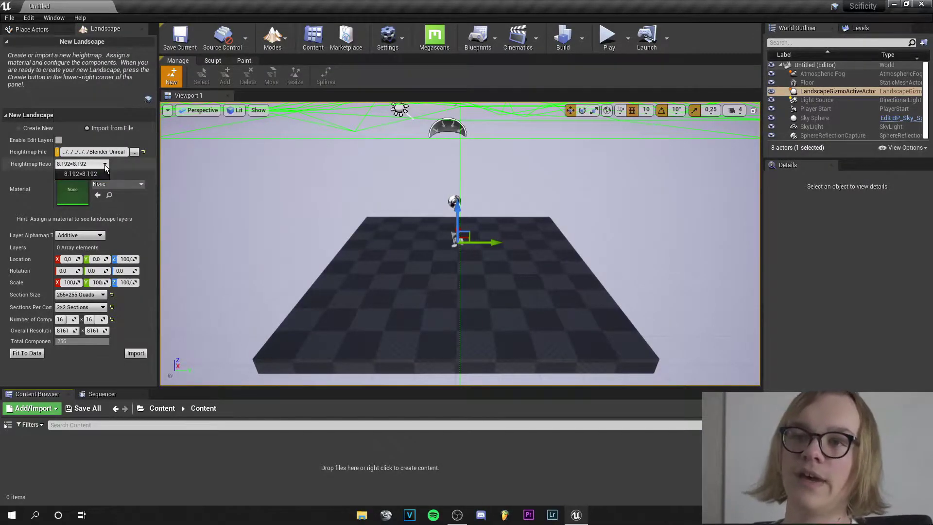
click(104, 172)
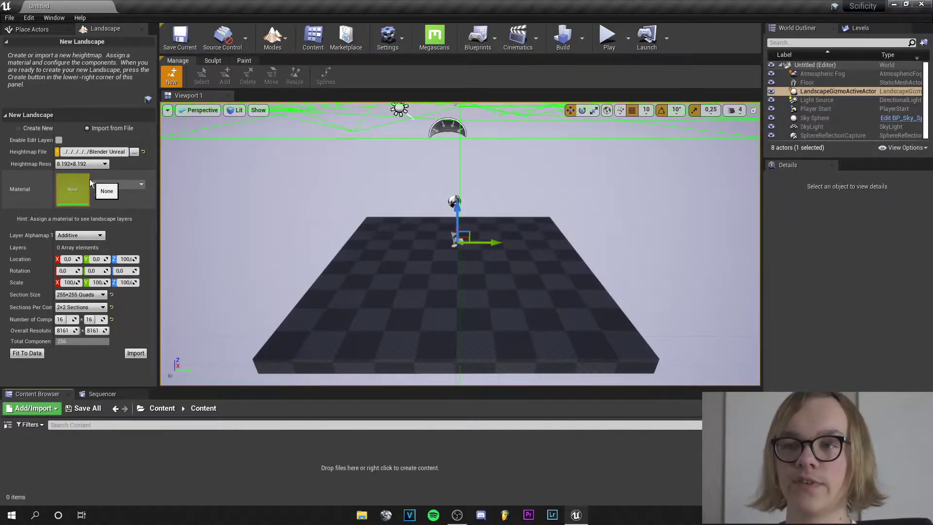
click(69, 282)
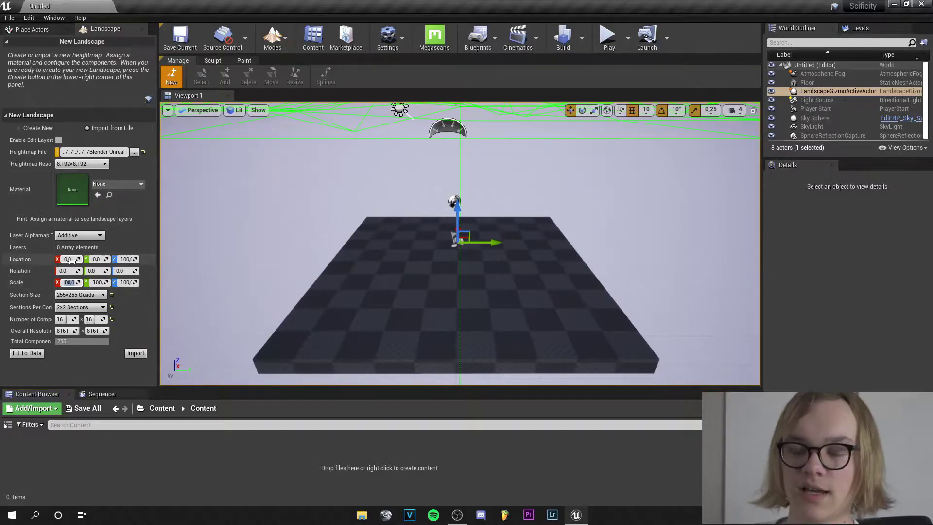
text(10)
key(Return)
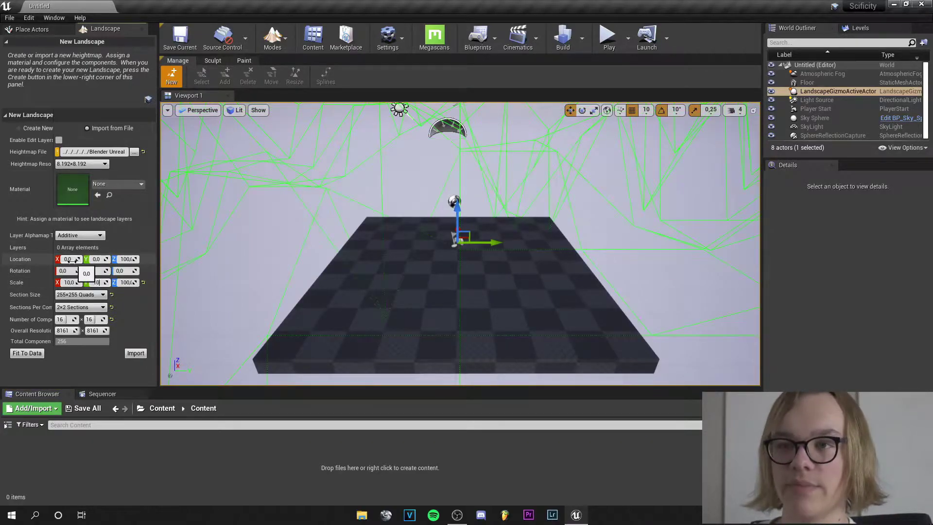
text(10)
key(Return)
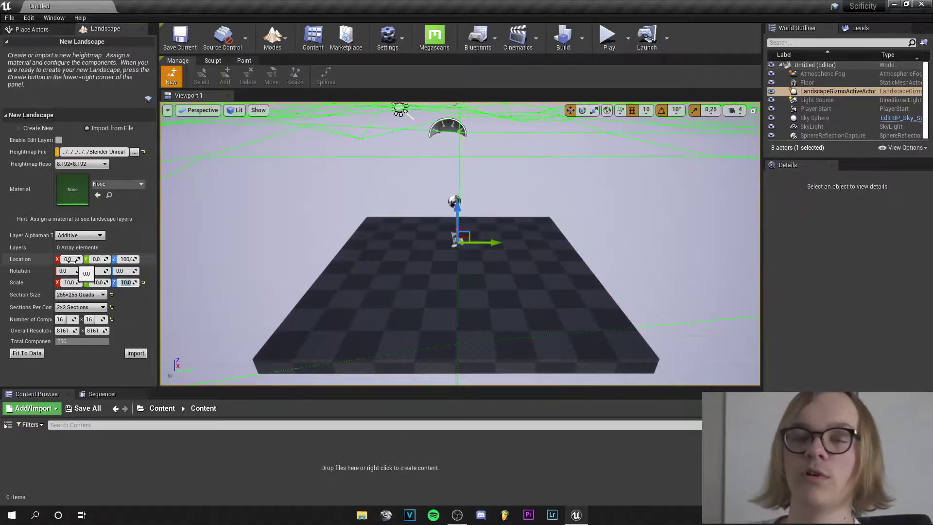
Step: Import the heightmap landscape and return to Select mode
click(136, 353)
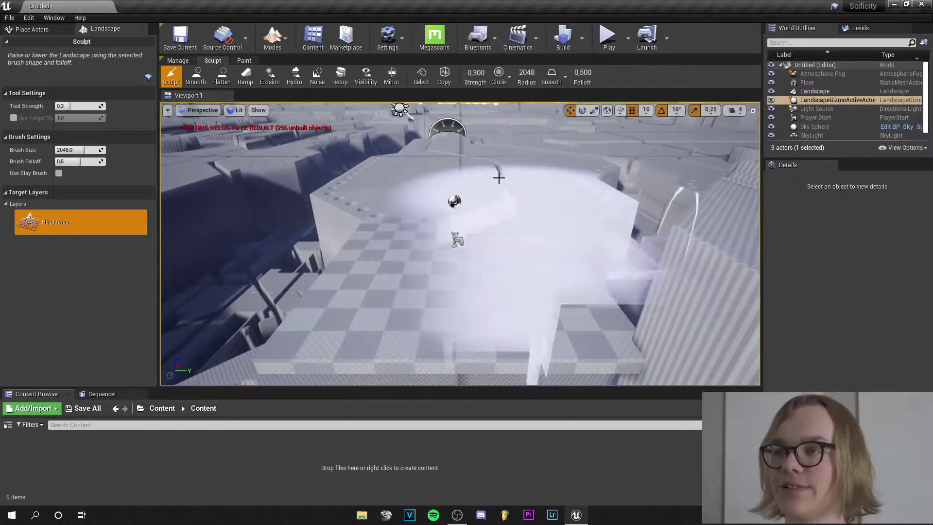
right_drag(457, 241, 698, 202)
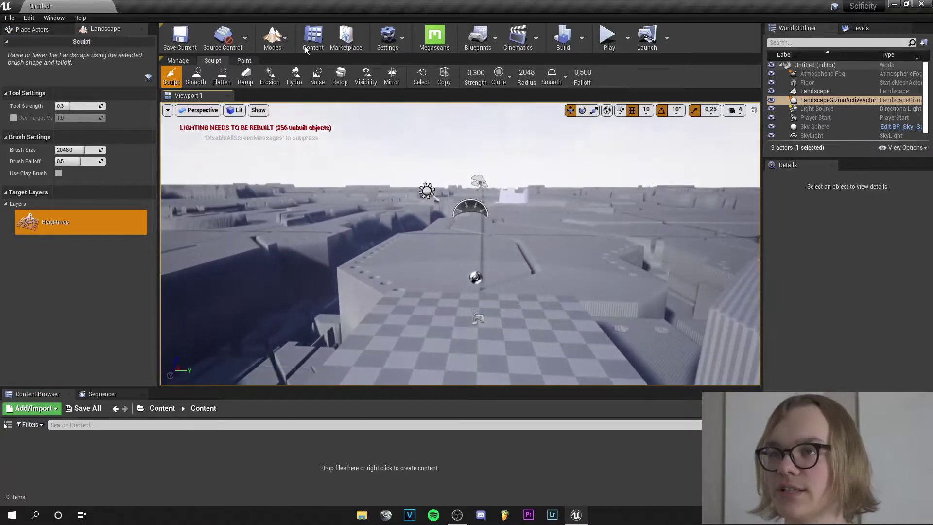
click(276, 43)
click(290, 66)
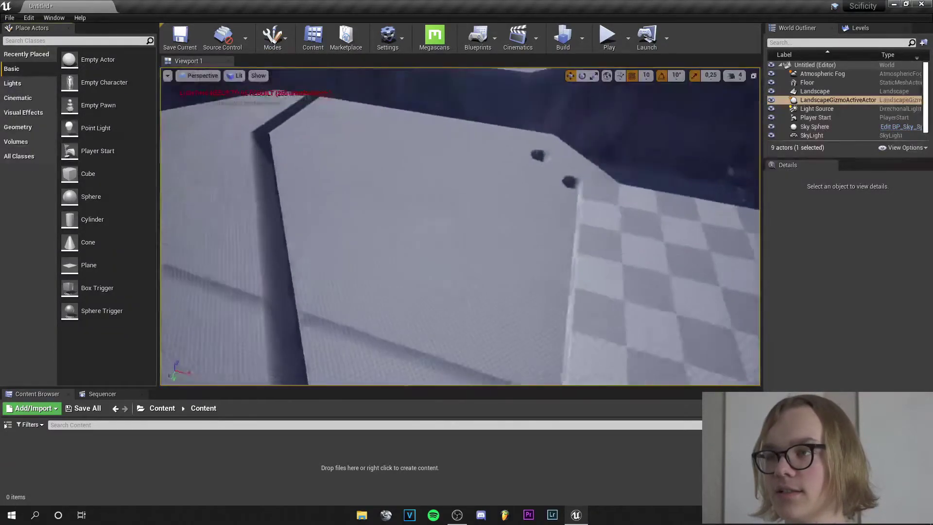
Step: Fly over the sci-fi city terrain and select the landscape
right_drag(460, 226, 461, 226)
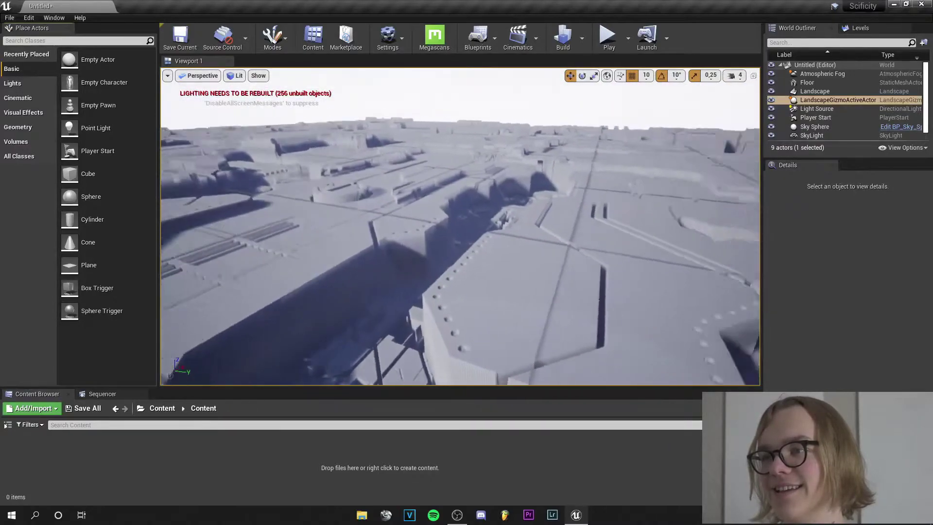
right_drag(460, 226, 491, 234)
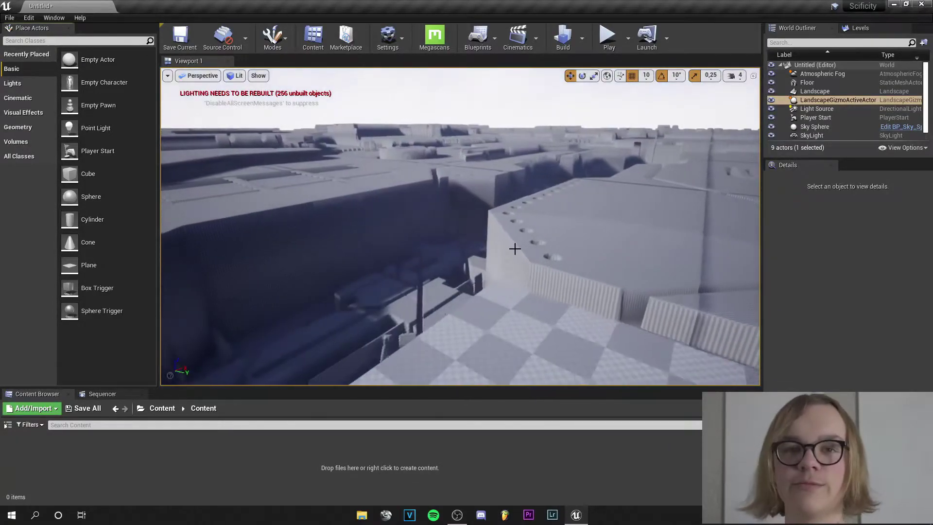
right_drag(529, 245, 518, 239)
click(515, 233)
Step: Create a material named CityMat and open it in a maximized material editor
right_click(138, 449)
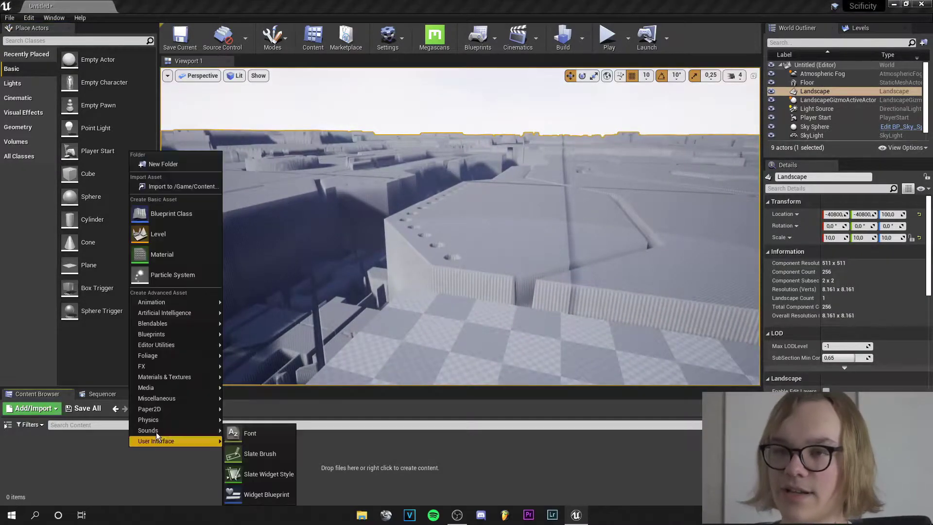
click(174, 257)
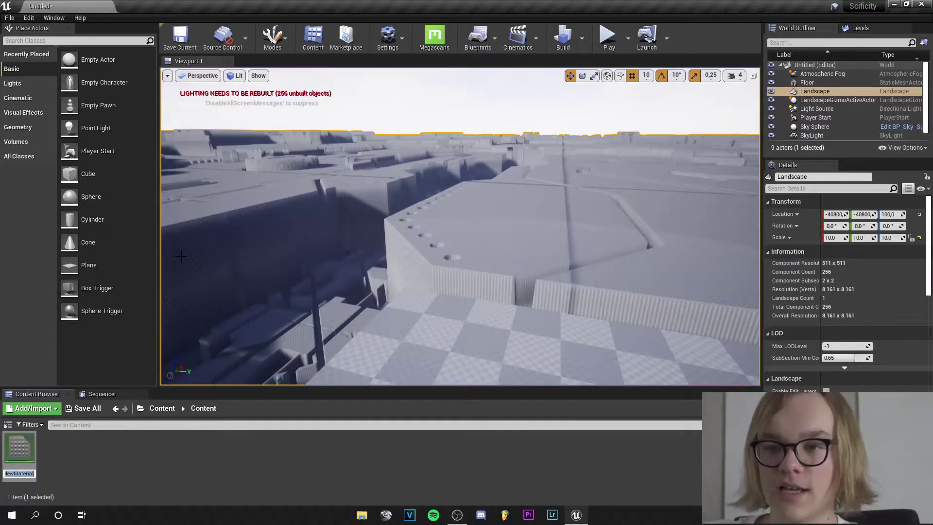
key(BackSpace)
text(Ci)
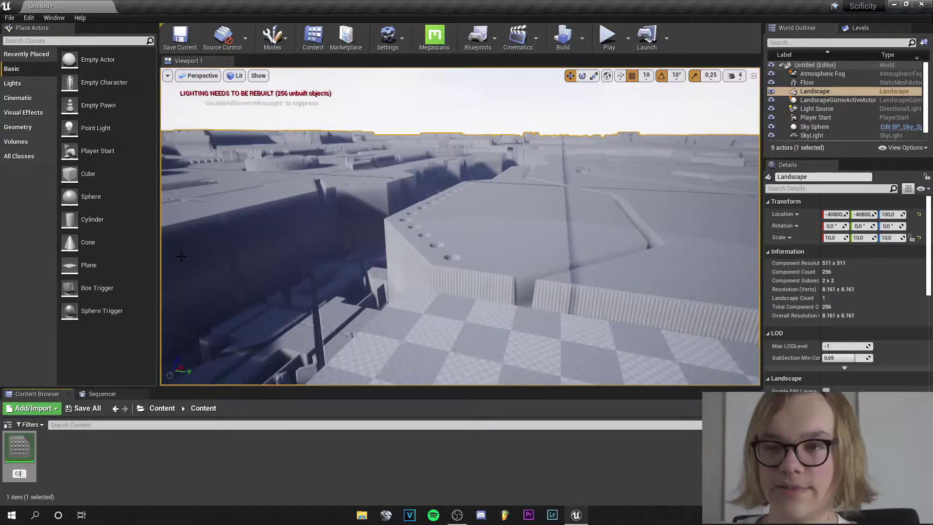
text(tyMat)
key(Return)
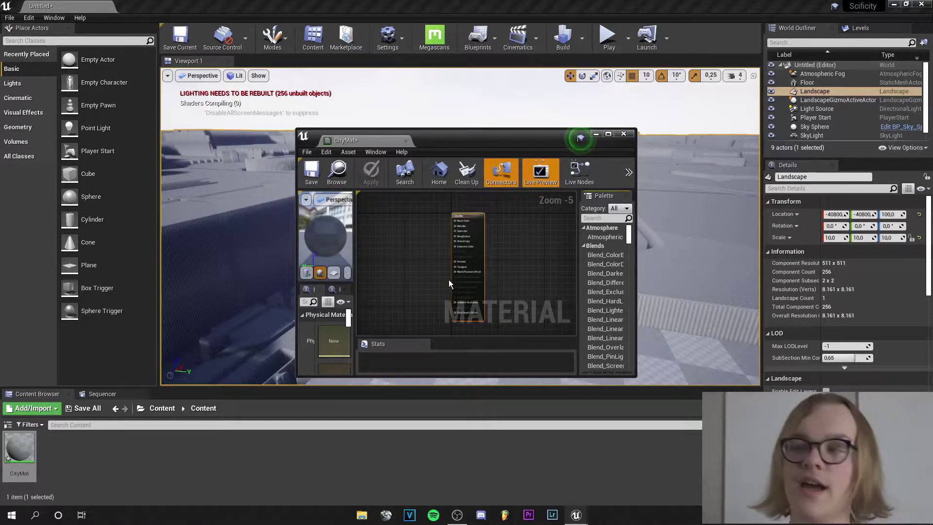
click(608, 133)
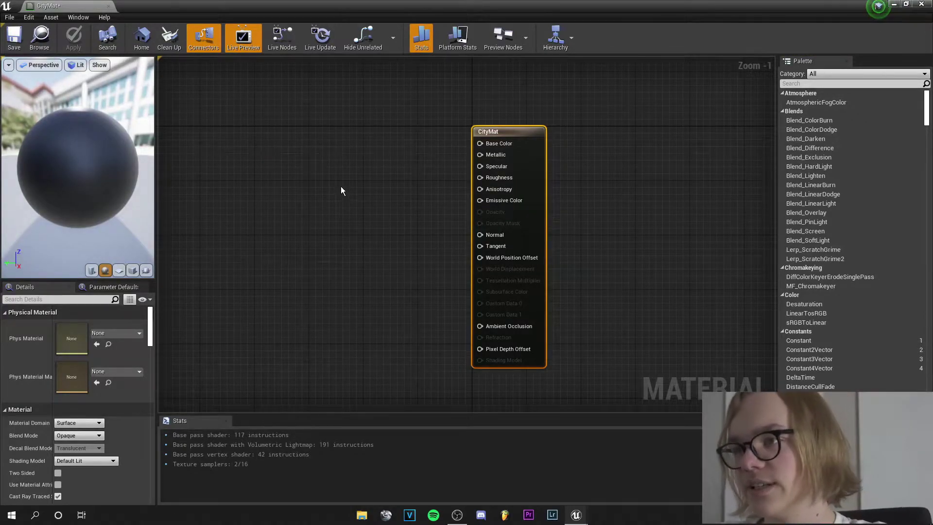
Step: Convert a constant colour node into a parameter named Color wired to Base Color
click(341, 189)
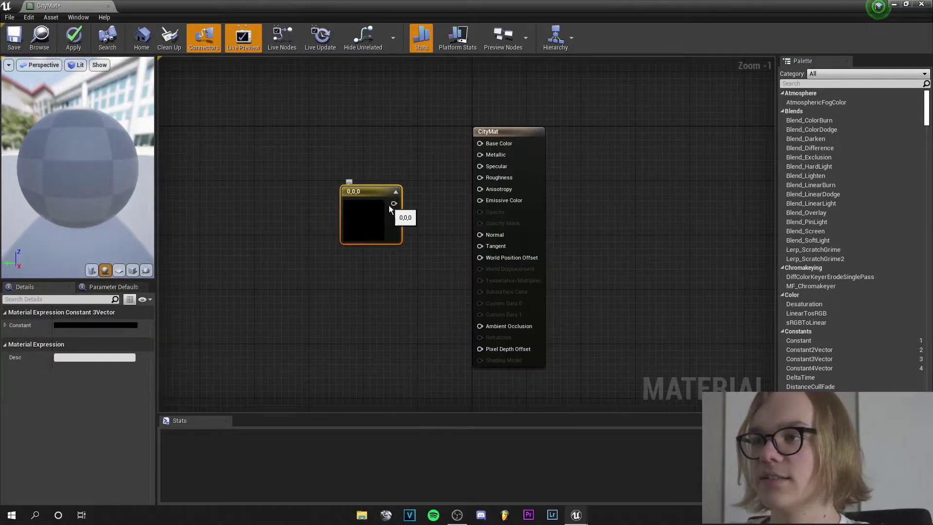
right_click(354, 215)
click(388, 252)
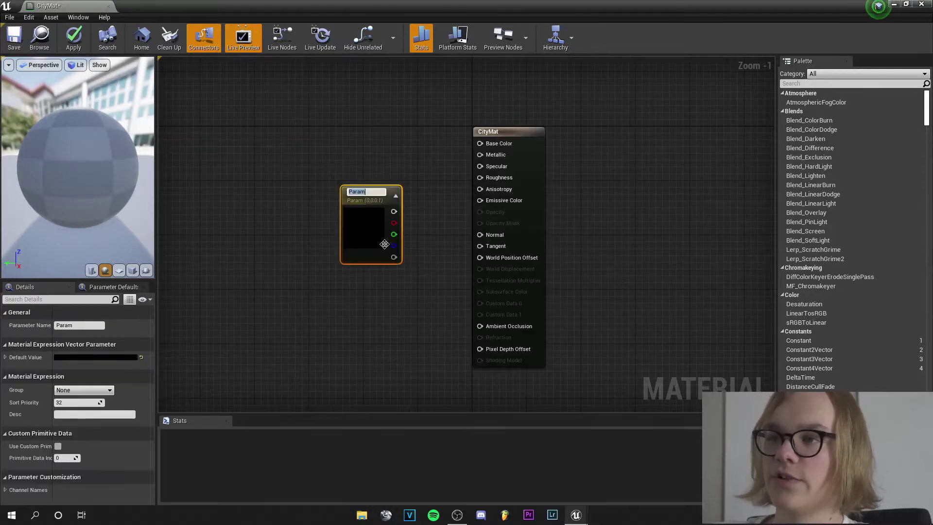
text(Color)
key(Return)
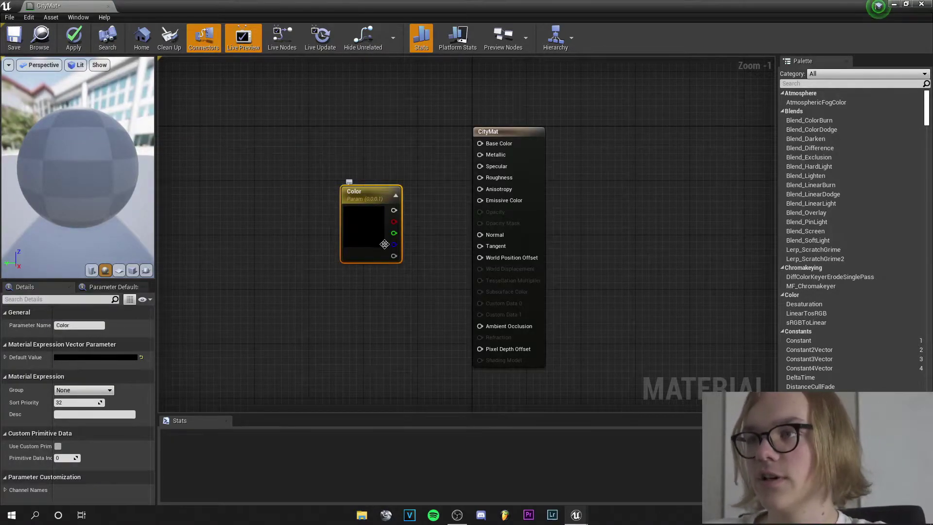
drag(394, 210, 491, 145)
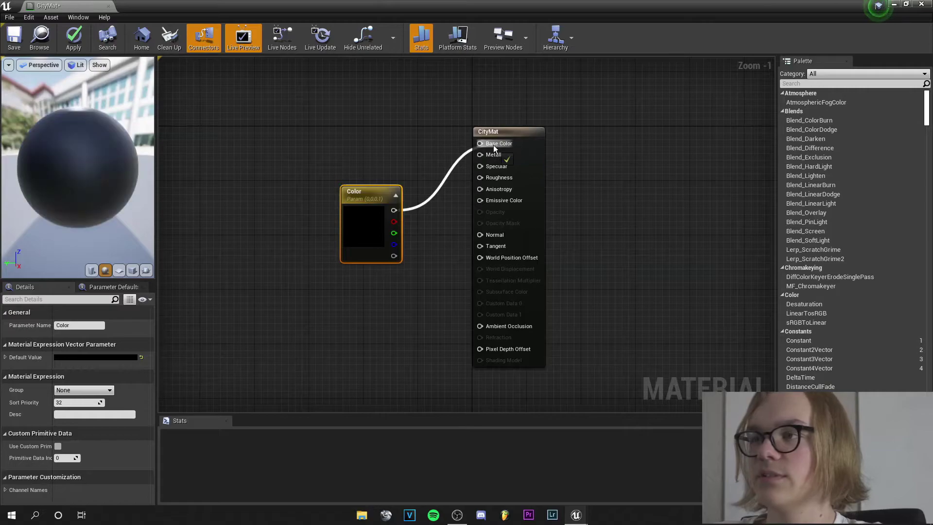
drag(364, 194, 326, 148)
click(339, 260)
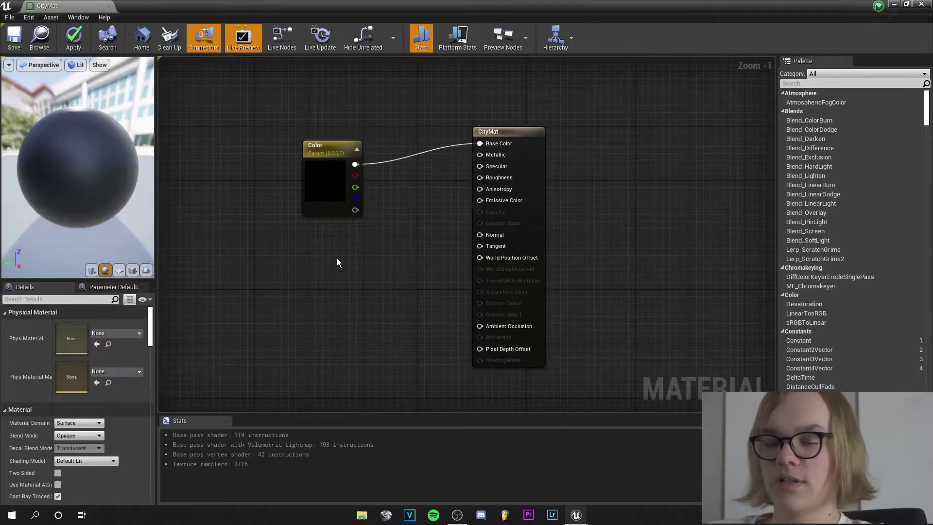
Step: Add a constant 0 node feeding Specular
click(356, 254)
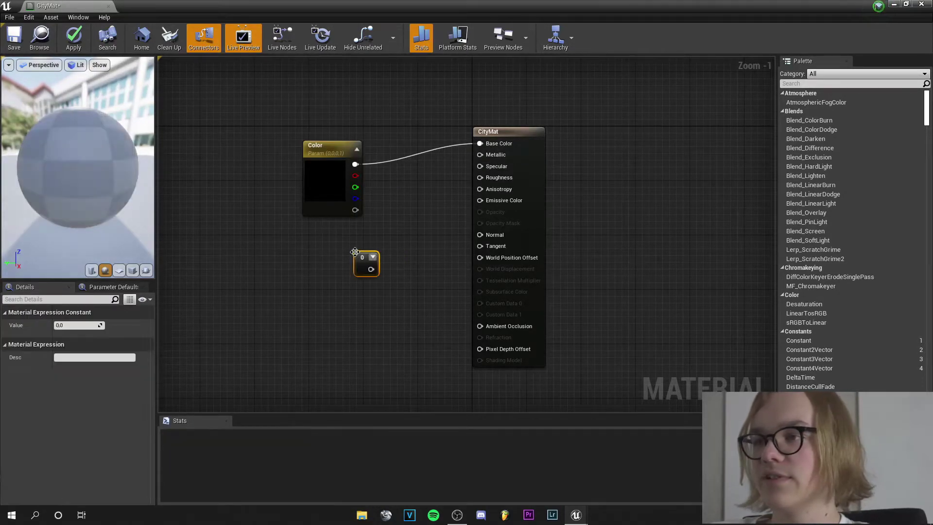
drag(368, 270, 489, 164)
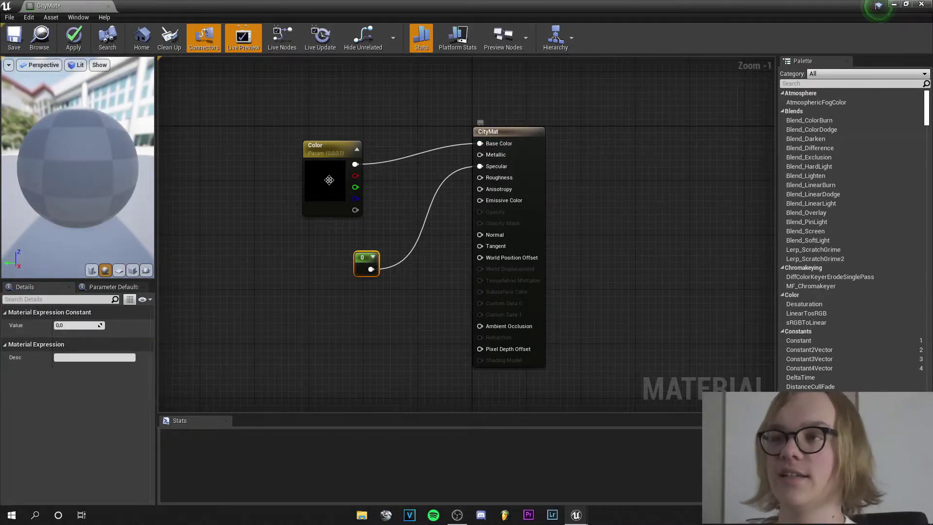
click(325, 150)
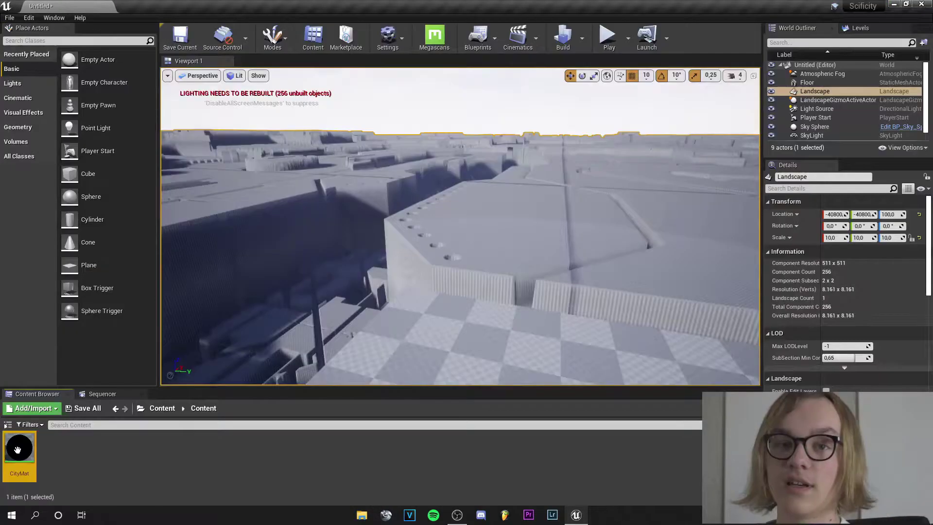
Step: Create CityMat_Inst from CityMat and open it in a floating editor window
right_click(19, 448)
click(78, 222)
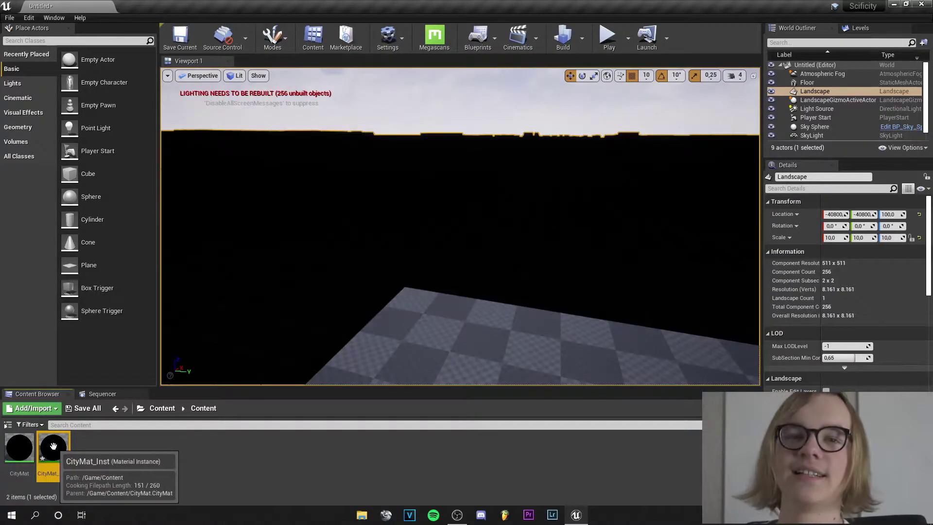
double_click(44, 455)
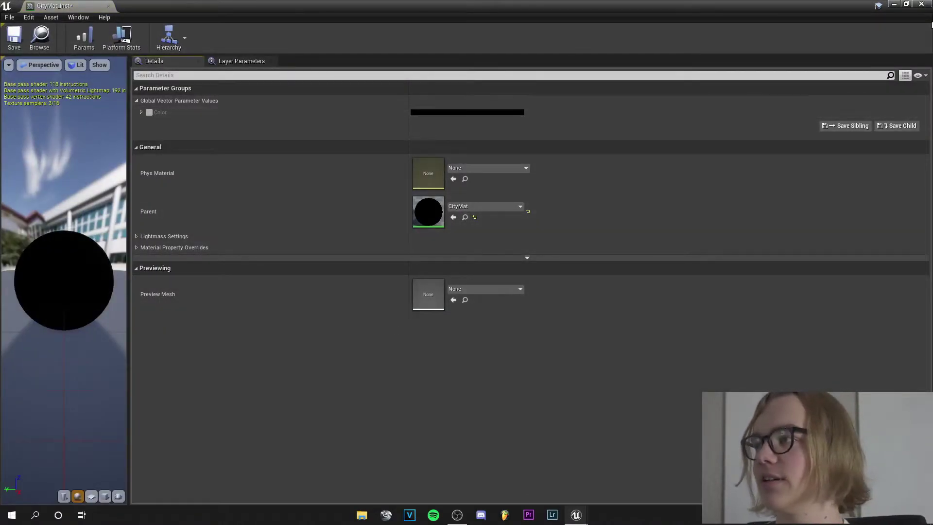
click(906, 4)
Step: Enable the Color override on CityMat_Inst and set it to light pink
click(365, 246)
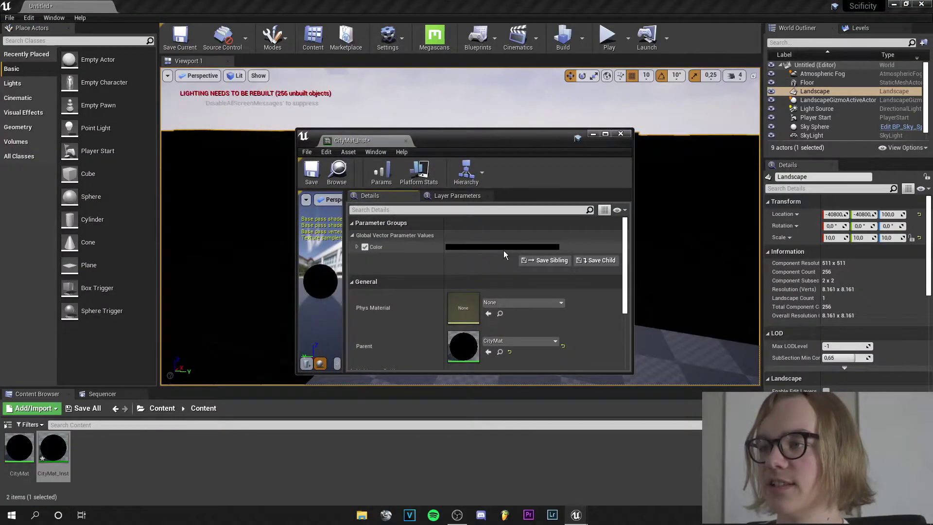
click(516, 247)
drag(644, 333, 647, 284)
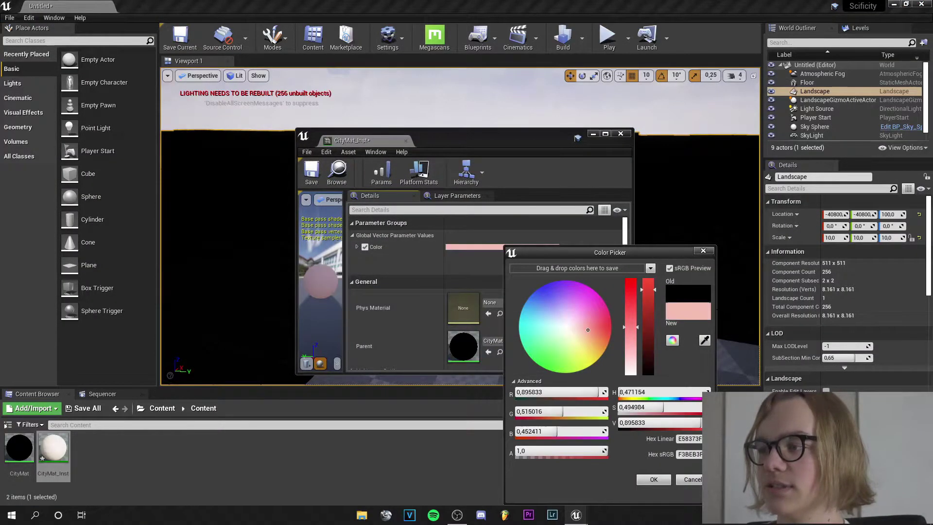
click(653, 479)
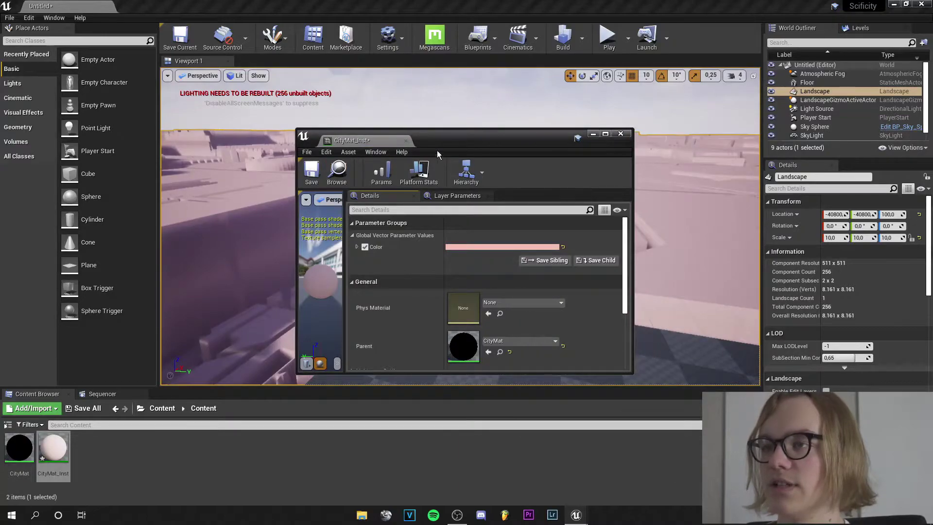
Step: Save and close CityMat_Inst, then view the pink landscape from above
click(311, 172)
click(620, 133)
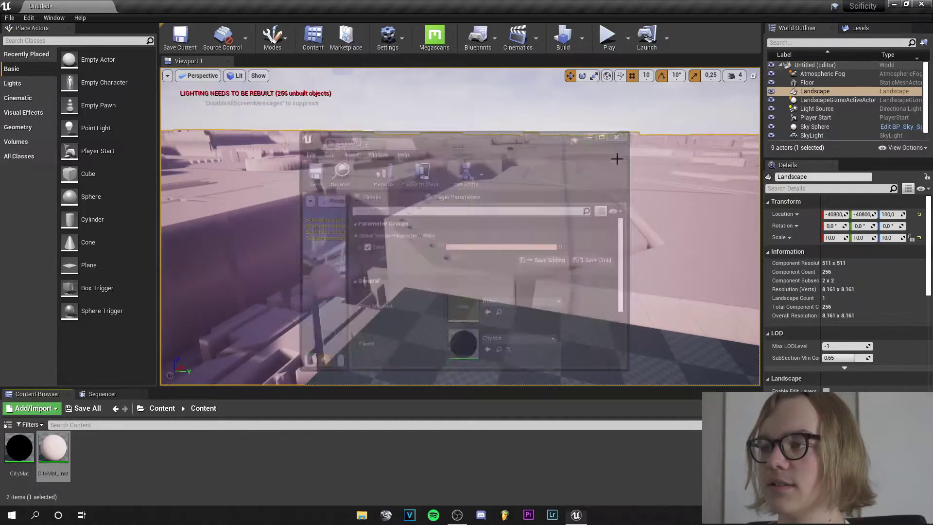
right_drag(617, 156, 598, 176)
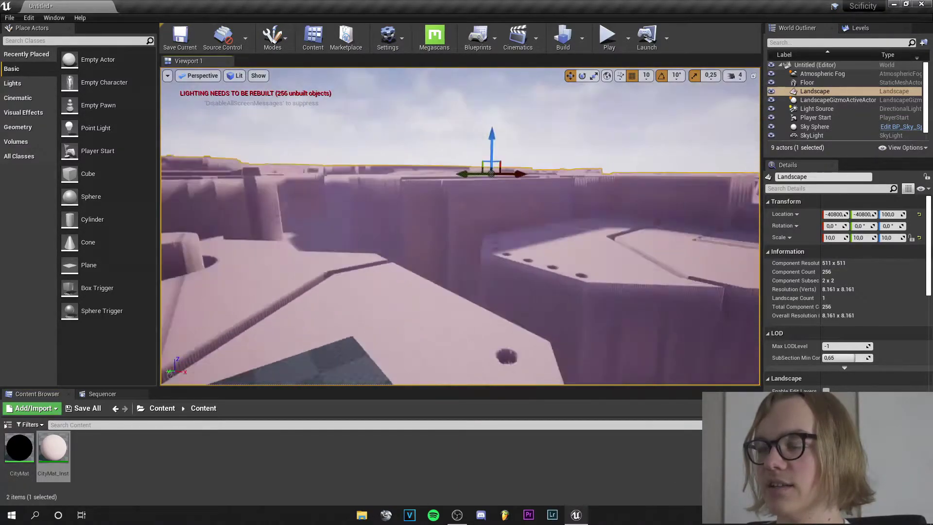
right_drag(599, 174, 606, 173)
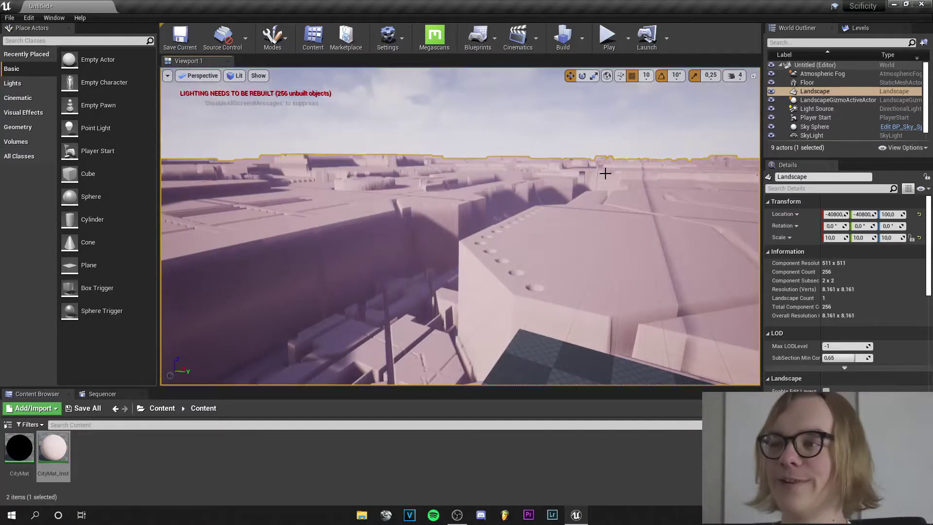
Step: Delete the checkered Floor actor and look over the remaining rooftops
right_drag(547, 178, 413, 267)
click(413, 268)
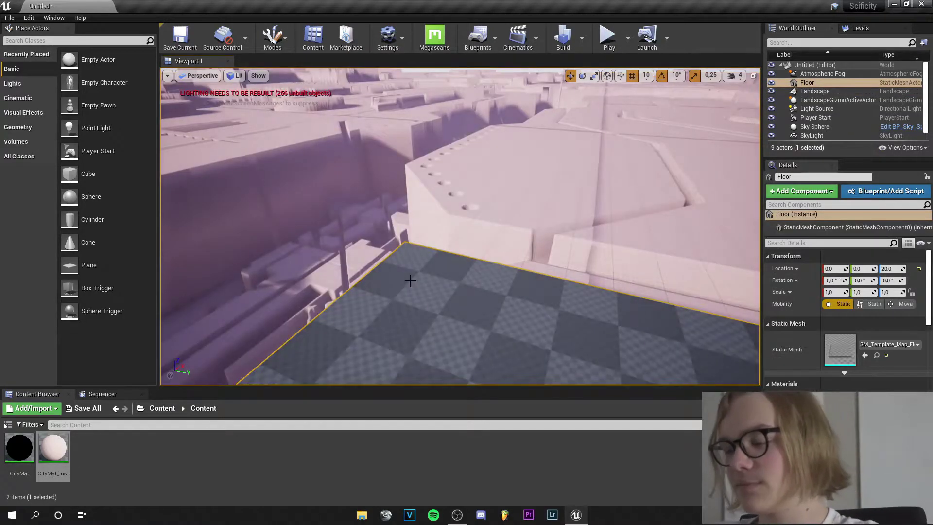
key(Delete)
mouse_move(442, 204)
right_down()
mouse_move(459, 180)
mouse_move(528, 167)
right_up()
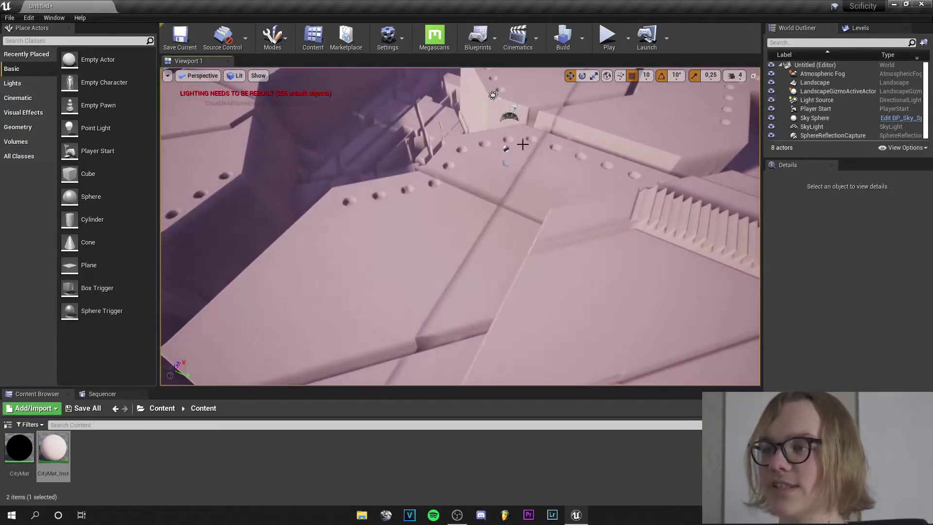
right_drag(534, 228, 495, 212)
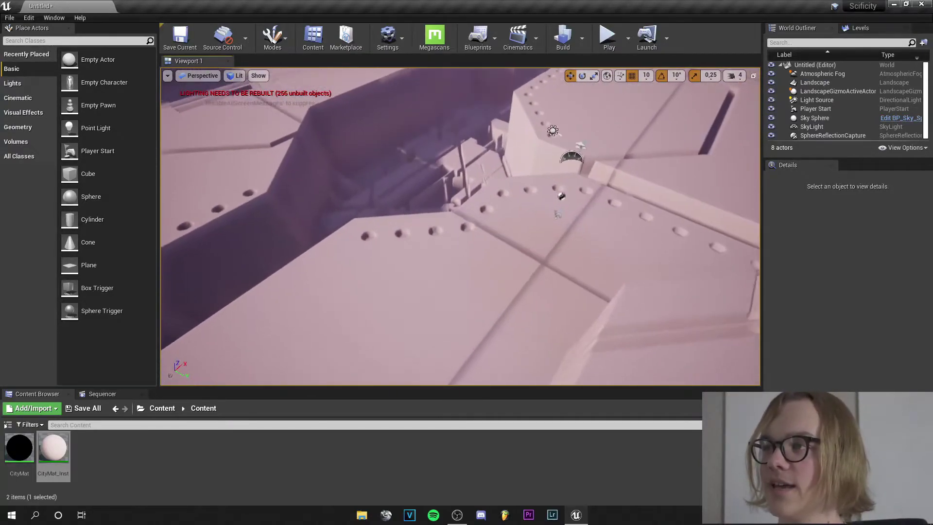
click(583, 40)
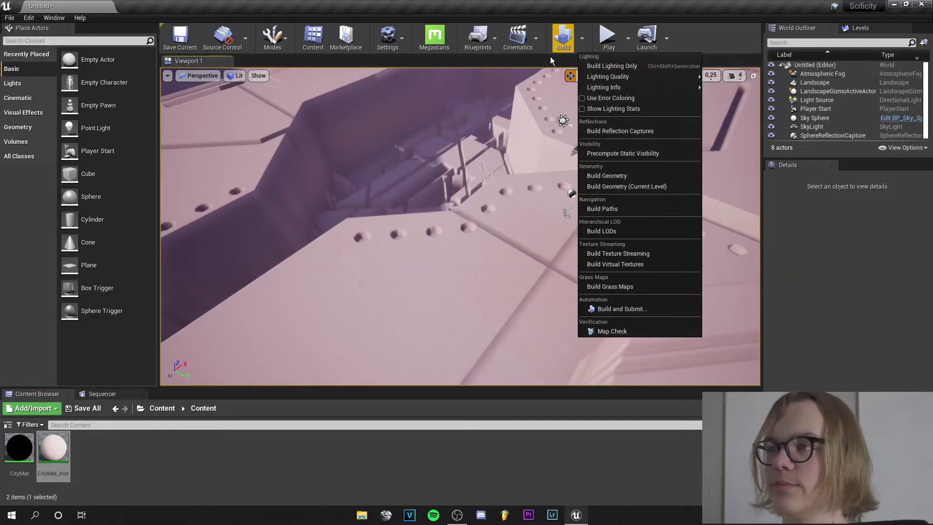
mouse_move(540, 146)
right_down()
mouse_move(511, 218)
mouse_move(461, 263)
right_up()
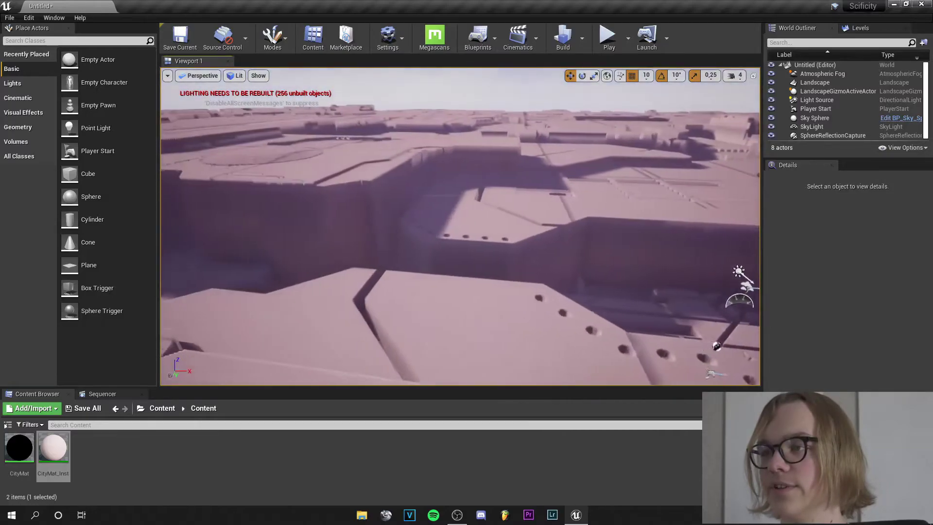
right_drag(460, 226, 481, 240)
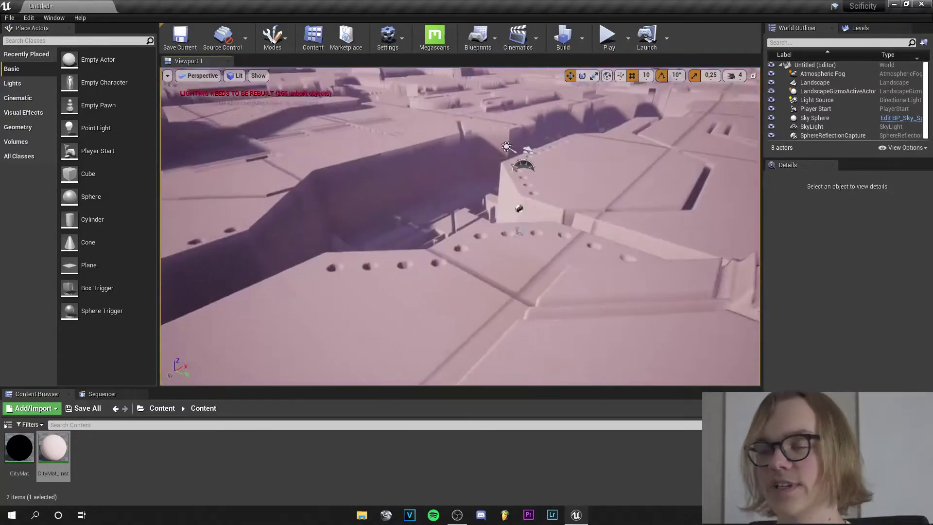
right_drag(510, 219, 540, 197)
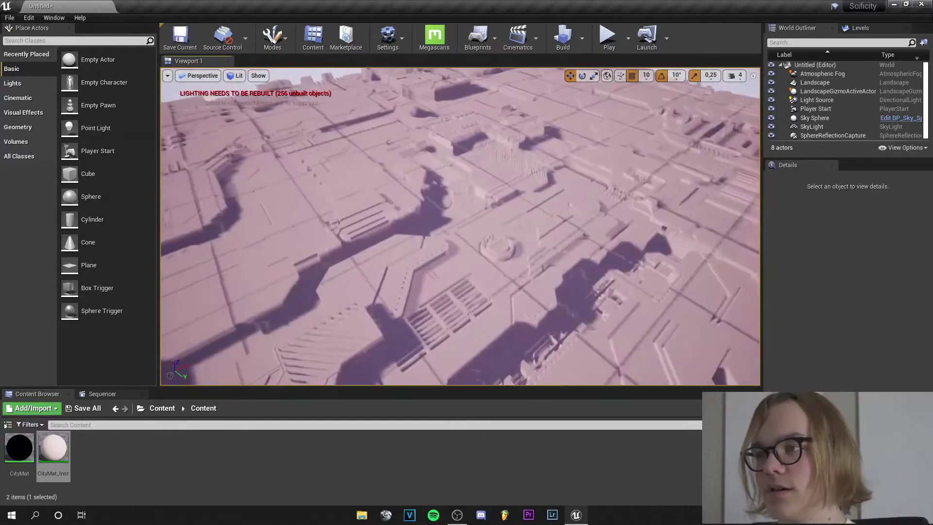
right_drag(461, 226, 461, 240)
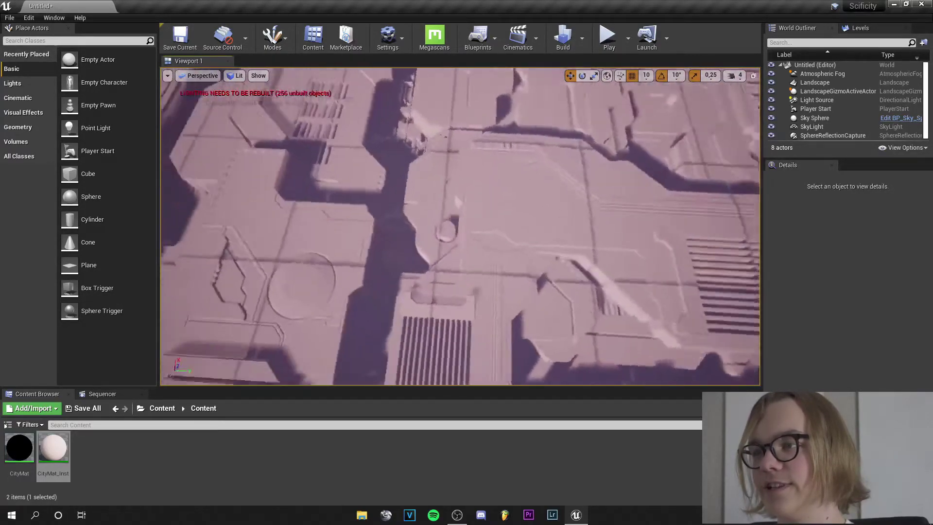
mouse_move(460, 241)
right_down()
mouse_move(674, 272)
mouse_move(461, 211)
right_up()
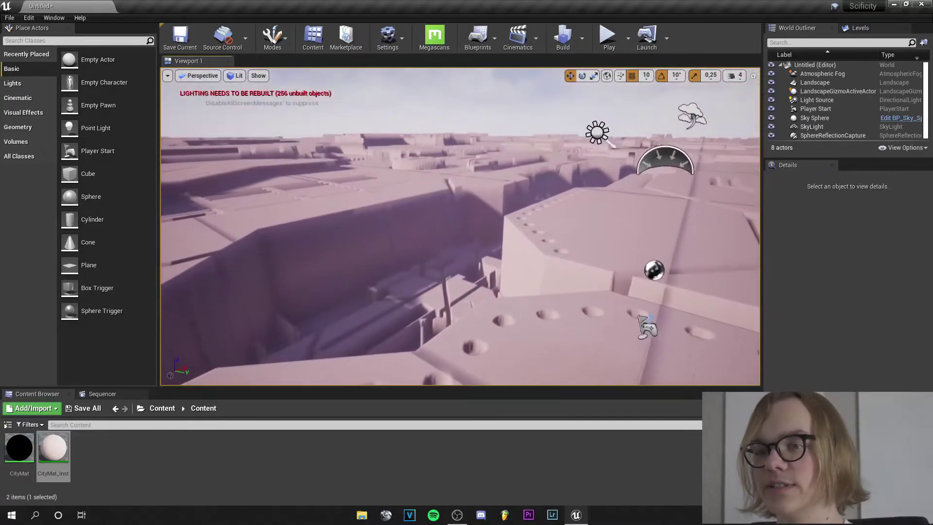
Step: Place a Volumetric Cloud from Visual Effects into the level and frame it
click(40, 113)
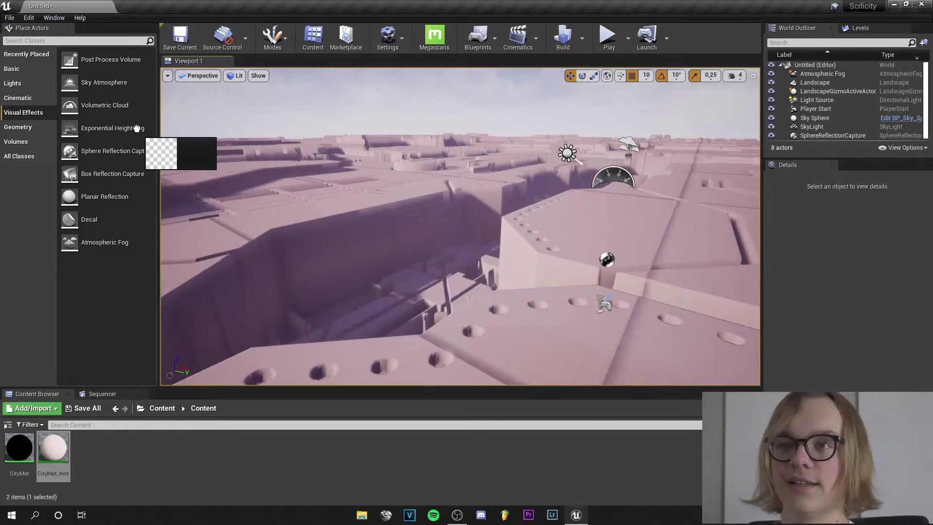
drag(136, 128, 190, 146)
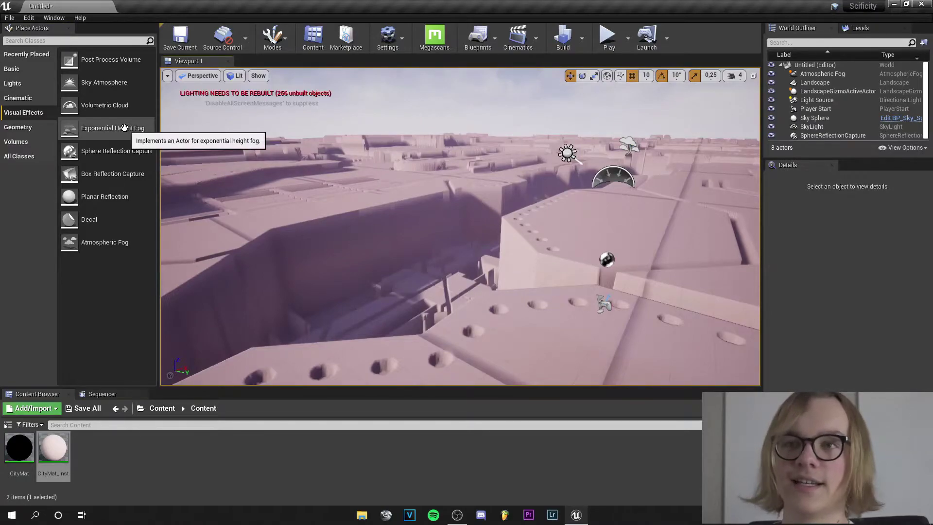
click(559, 317)
key(f)
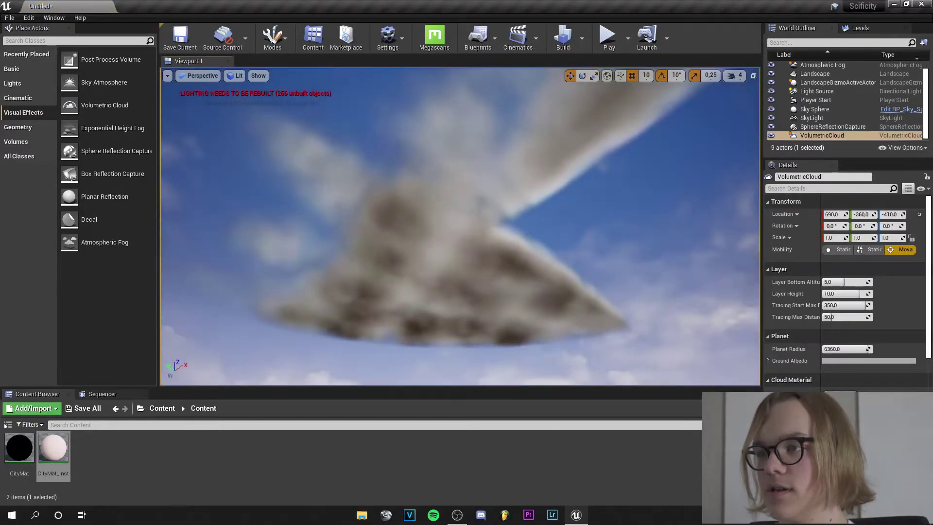
right_drag(460, 226, 466, 233)
Step: Add an Exponential Height Fog and set its Fog Height Falloff to 0.001
drag(121, 133, 509, 346)
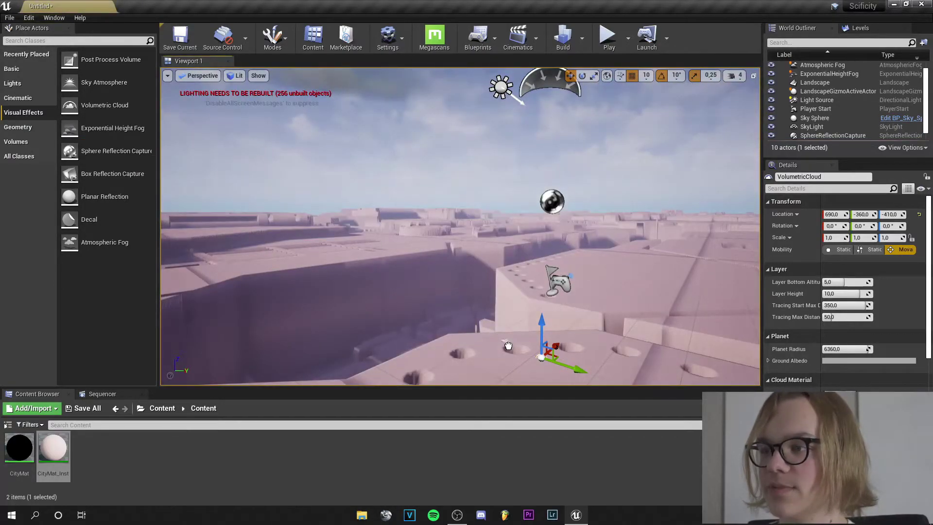
right_drag(511, 349, 495, 321)
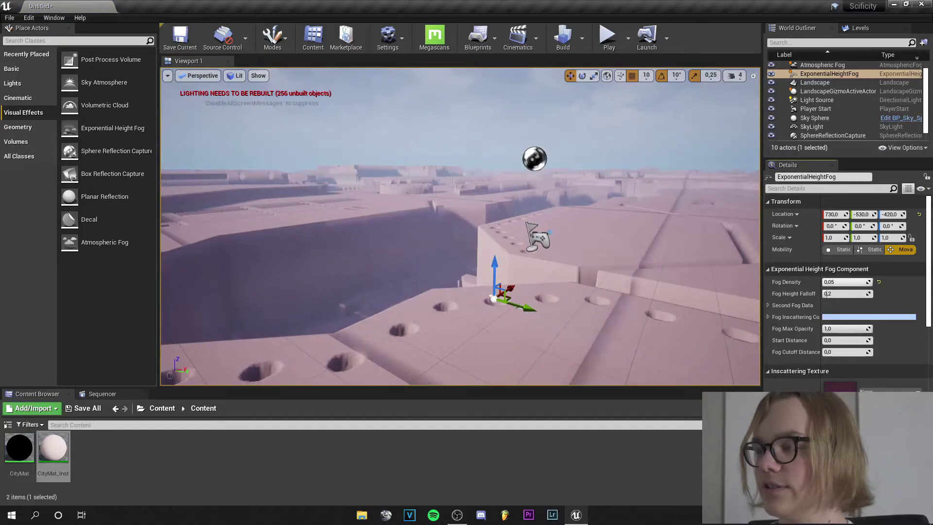
text(0.001)
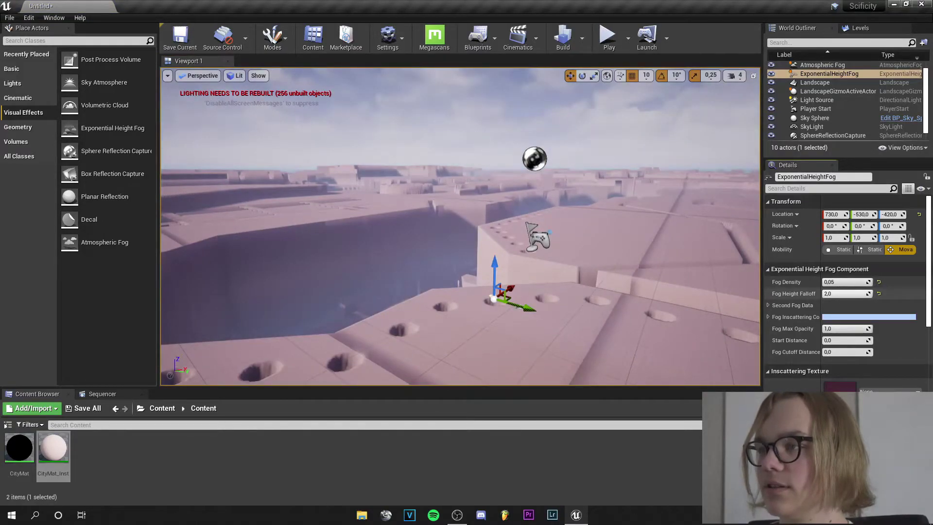
key(Return)
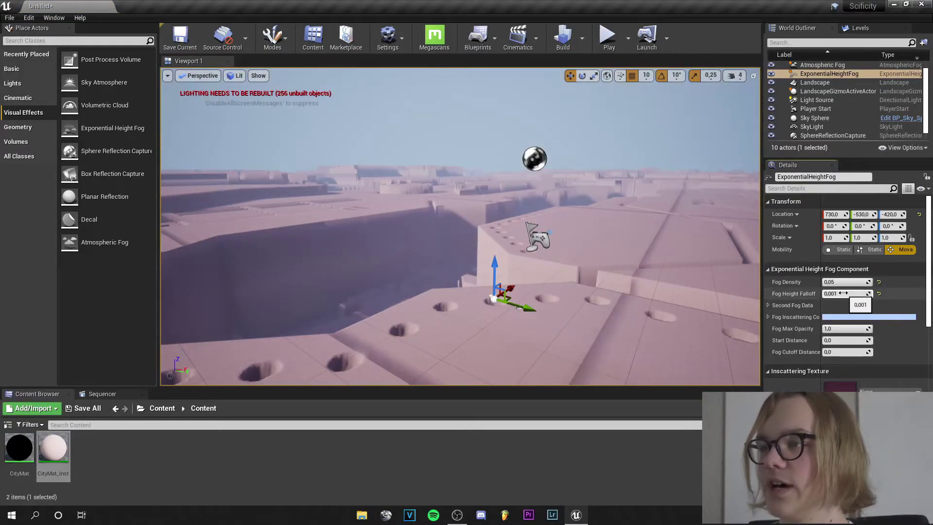
Step: Adjust the fog falloff slider and fly low across the rooftops
mouse_move(843, 293)
mouse_down()
mouse_move(831, 294)
mouse_move(868, 293)
mouse_up()
mouse_move(460, 226)
right_down()
mouse_move(496, 205)
mouse_move(467, 219)
right_up()
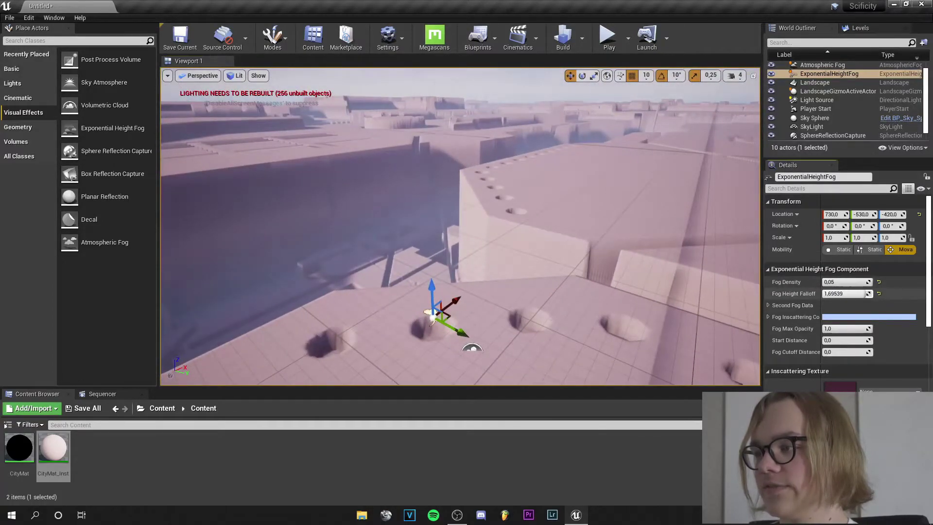
right_drag(459, 226, 467, 219)
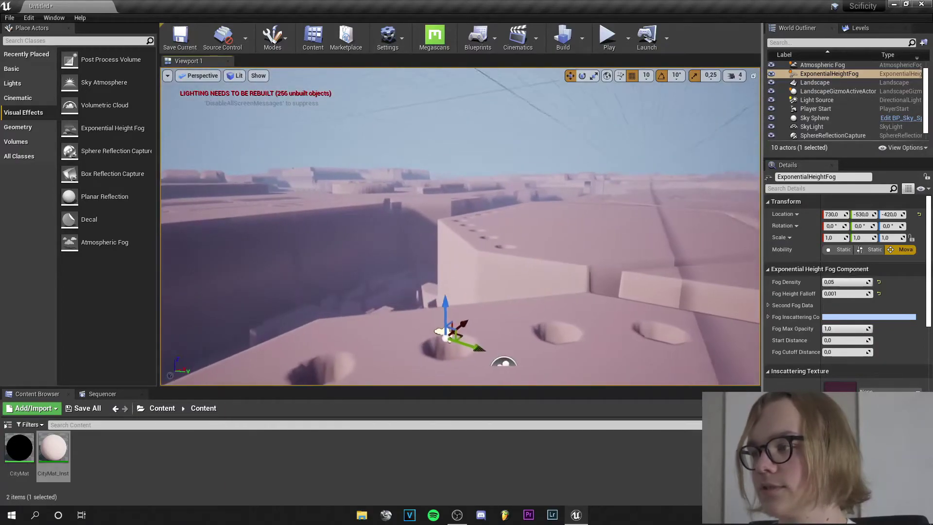
scroll(795, 349, down, 3)
scroll(790, 335, down, 3)
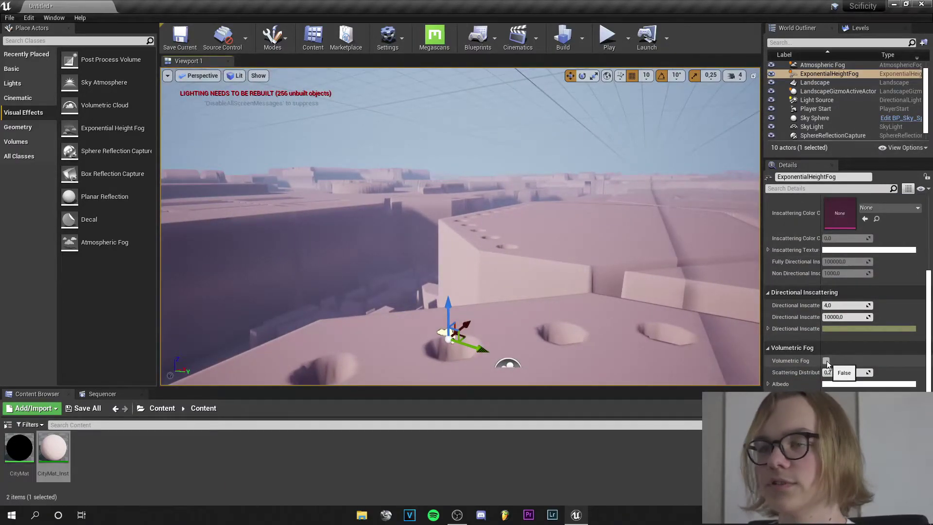
scroll(796, 344, up, 3)
scroll(792, 343, up, 5)
Step: Tint the height fog's inscattering colour pale yellow, then fly closer to the rooftop
click(845, 316)
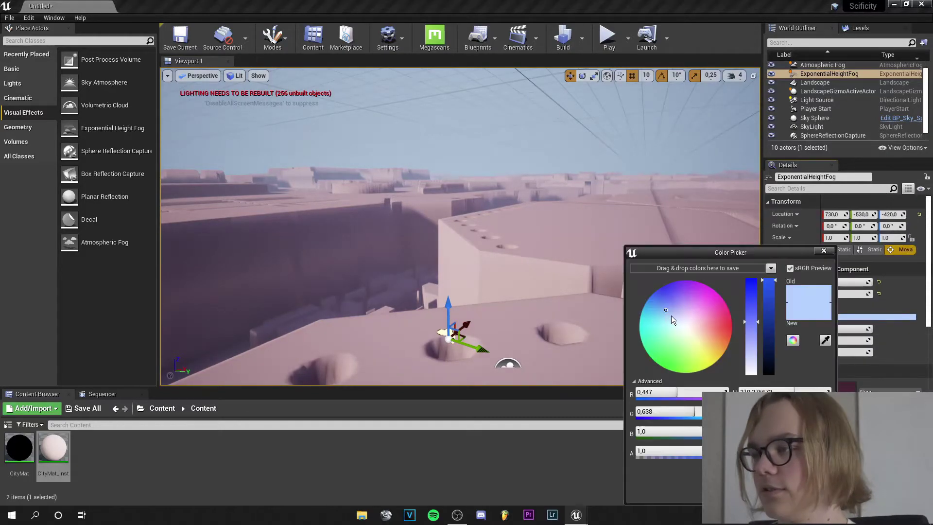
drag(671, 316, 700, 340)
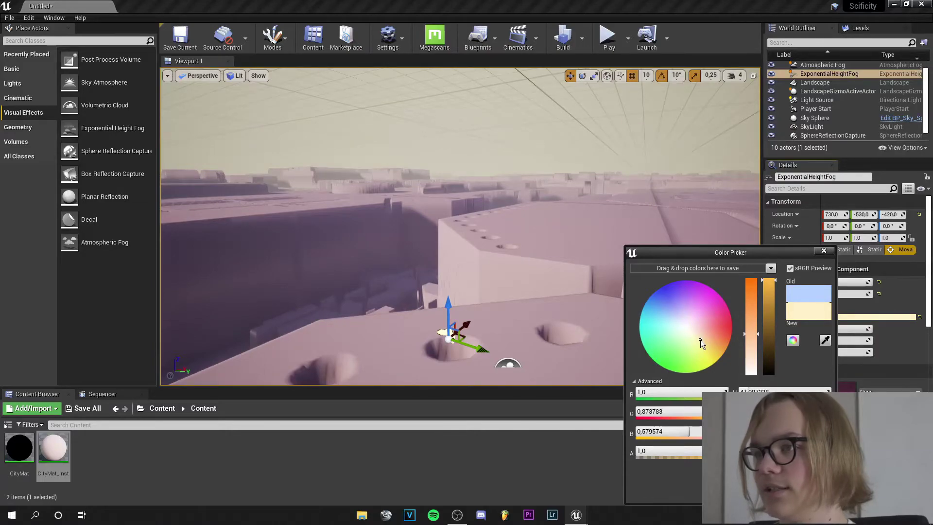
right_drag(569, 306, 466, 233)
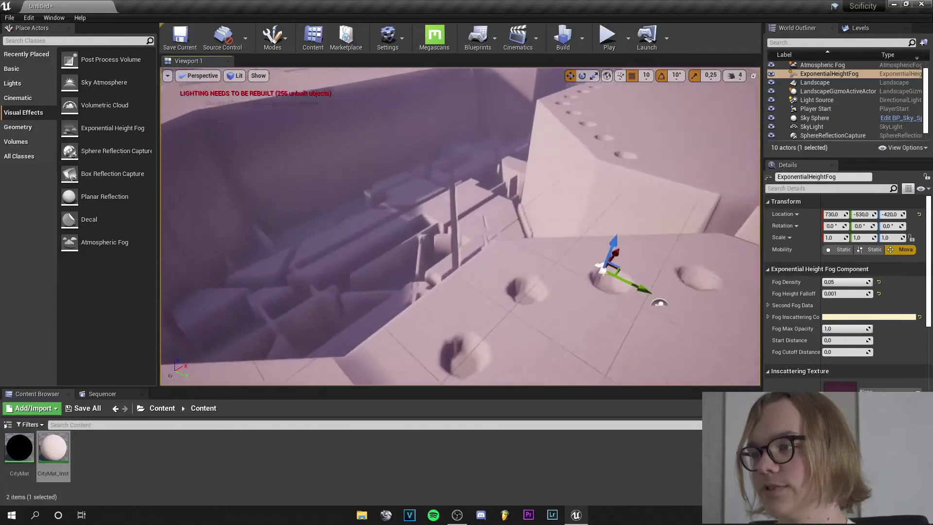
right_drag(466, 234, 437, 218)
click(815, 100)
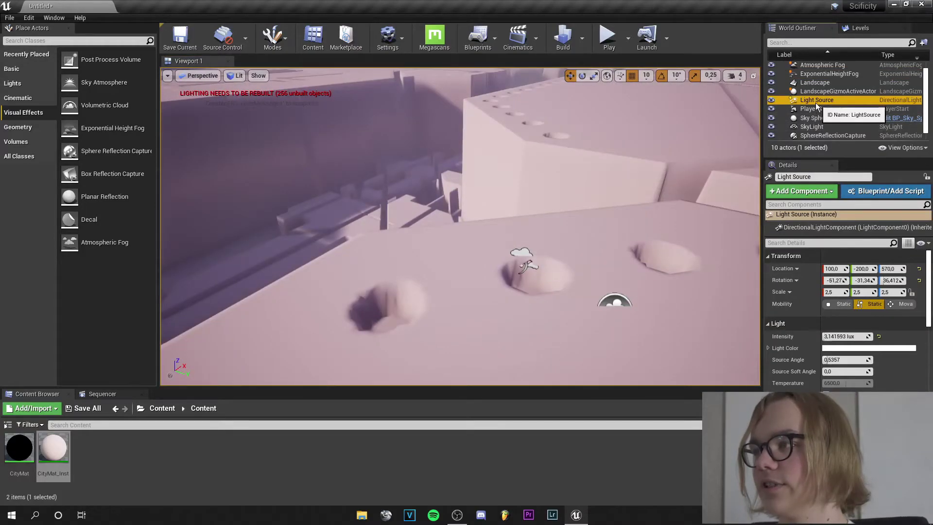
Step: Set the directional Light Source intensity to 2.6 lux
double_click(817, 103)
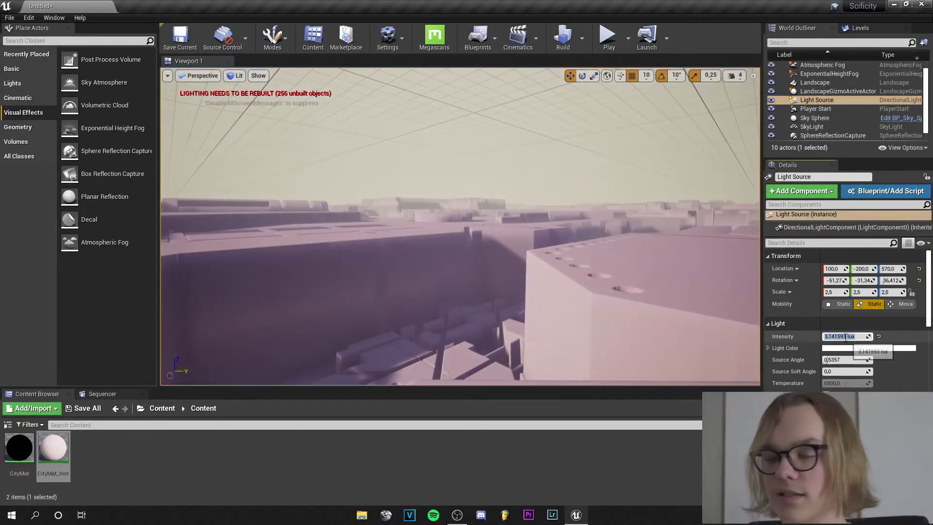
text(2,6)
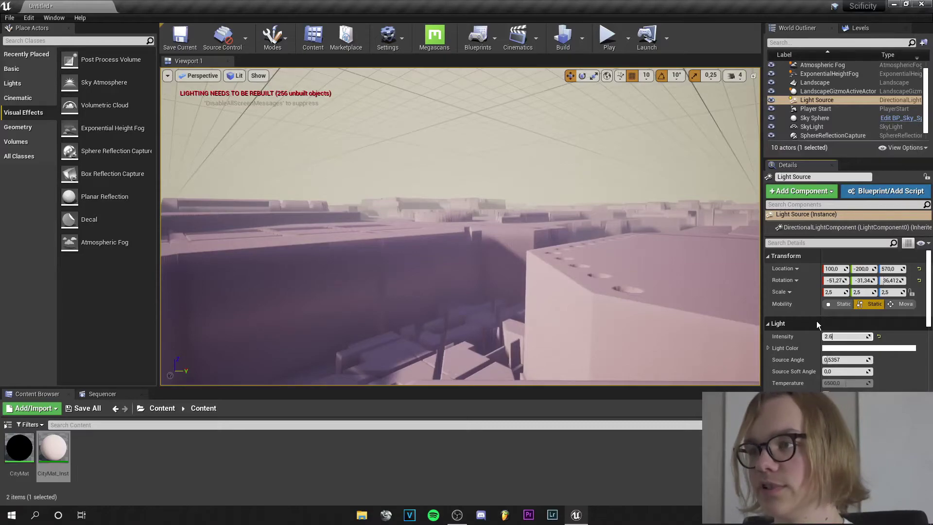
key(Return)
click(834, 336)
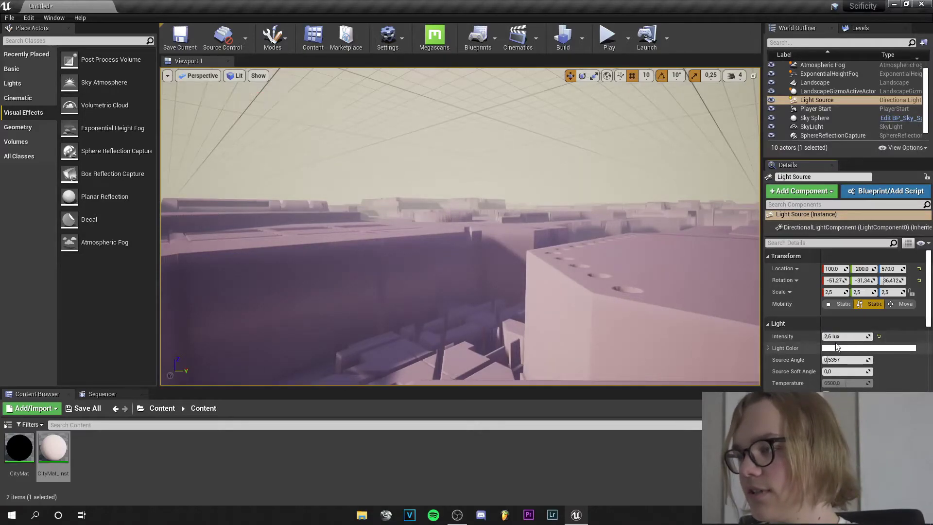
Step: Give the sunlight a warm off-white colour and fly down onto a rooftop
click(839, 345)
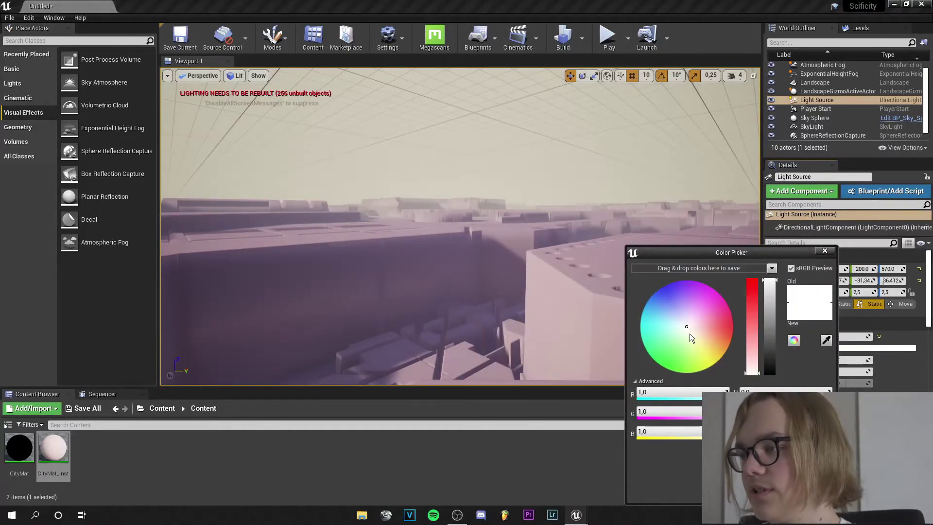
drag(690, 333, 695, 333)
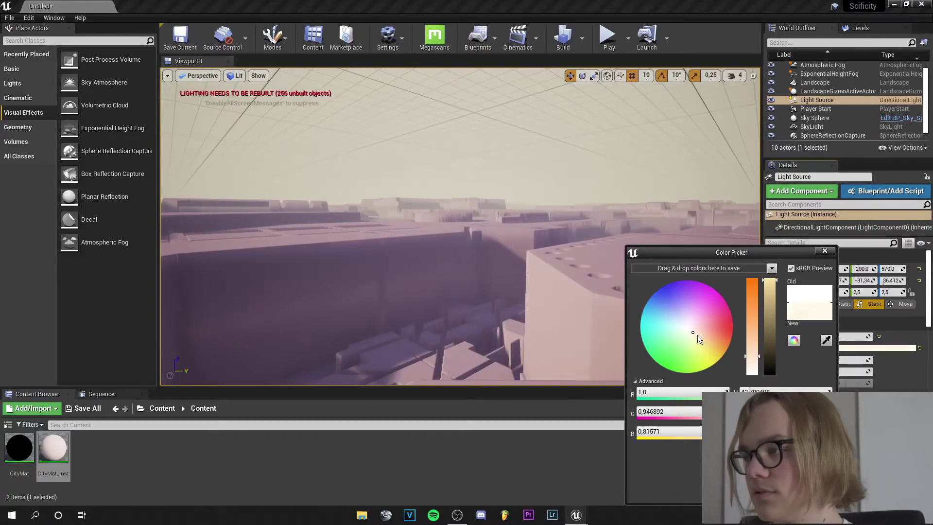
click(698, 335)
key(Return)
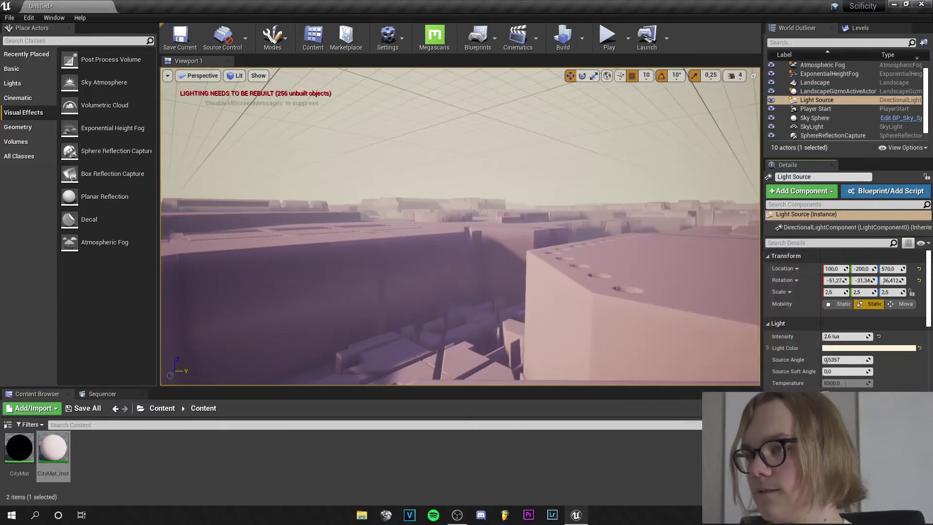
right_drag(422, 174, 421, 174)
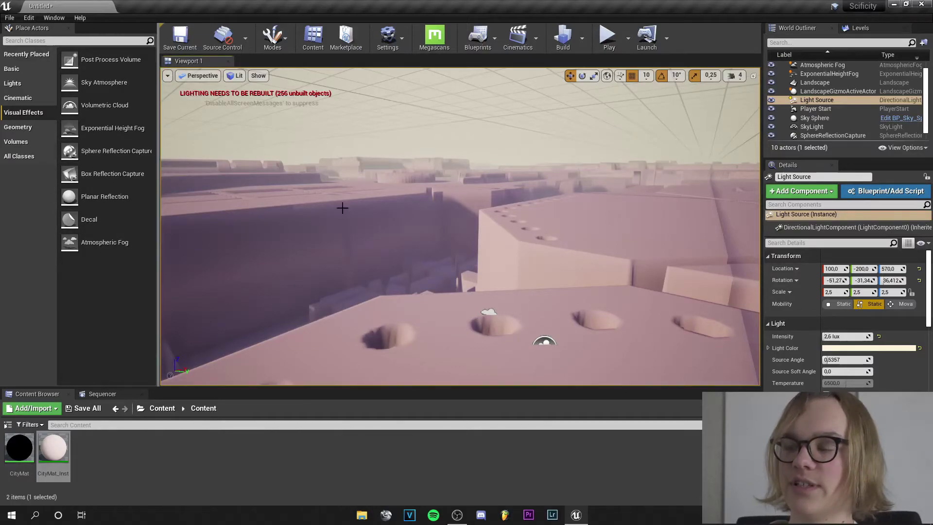
key(F11)
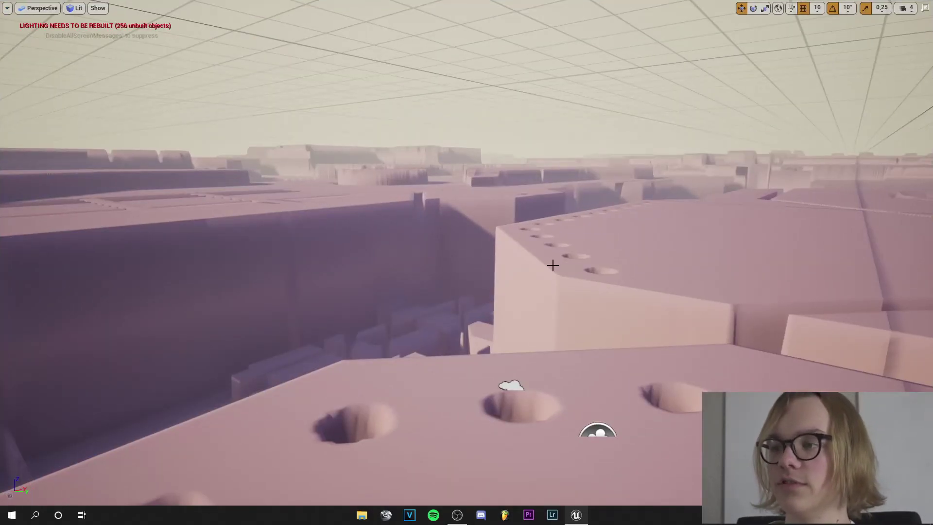
Step: Fly past the circular-roofed building, along narrow alleys, then rise above the rooftops
right_drag(552, 266, 553, 266)
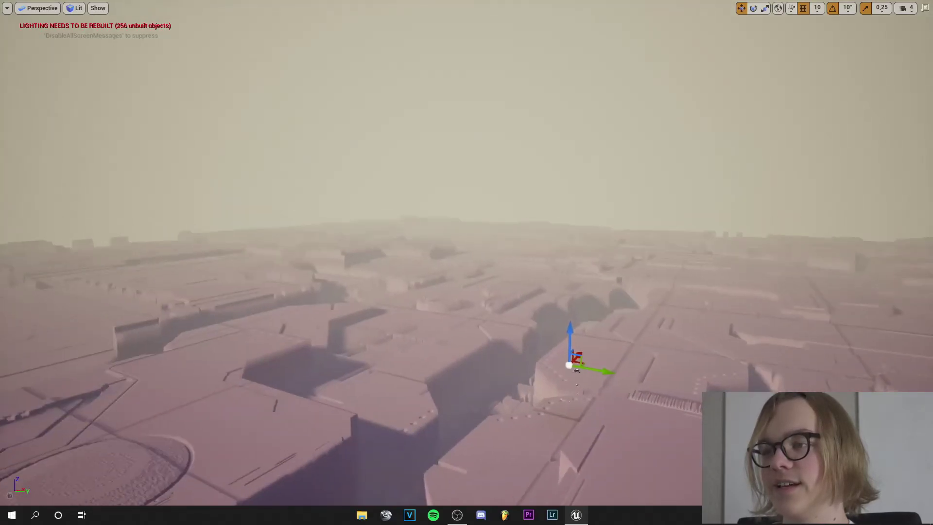
right_drag(553, 265, 552, 266)
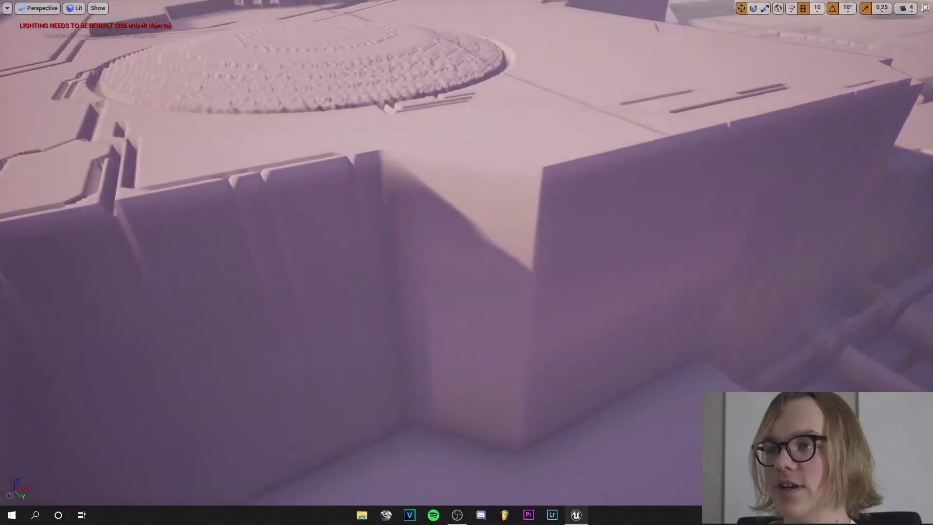
right_drag(520, 314, 521, 315)
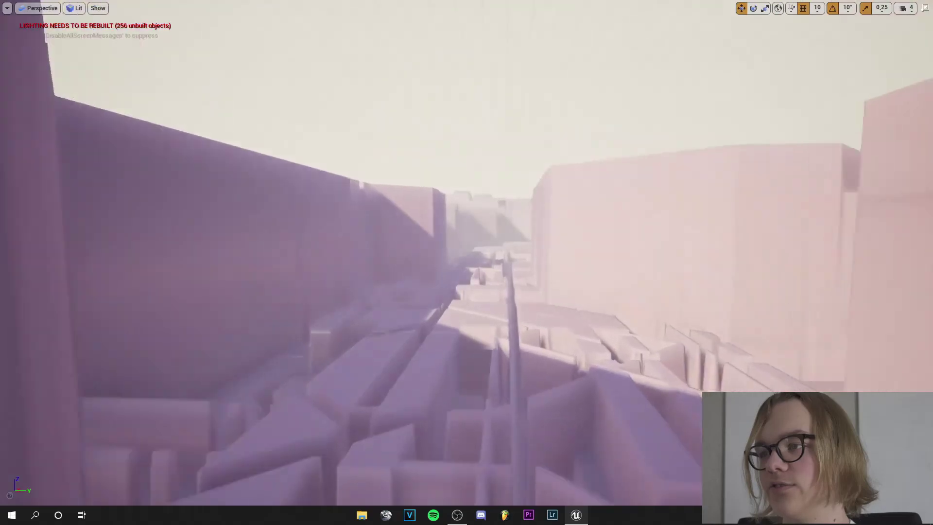
right_drag(446, 224, 445, 224)
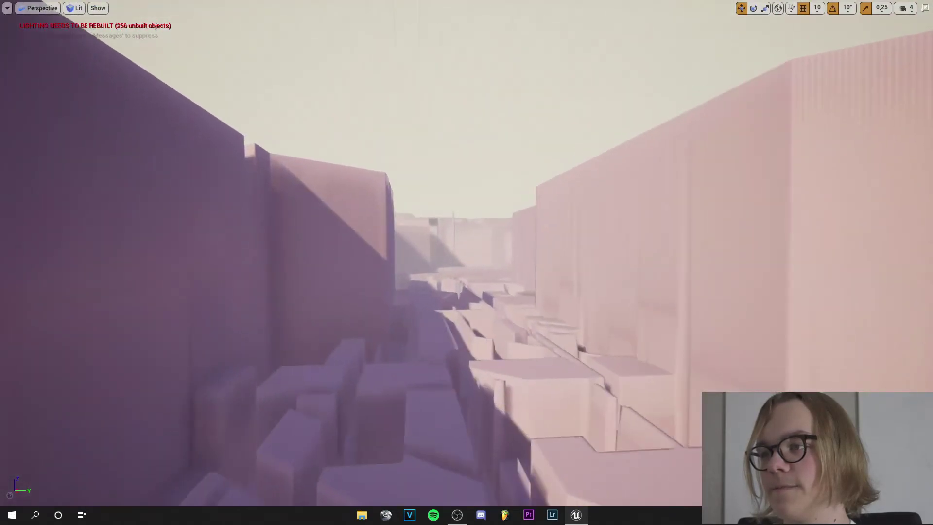
right_drag(315, 302, 316, 303)
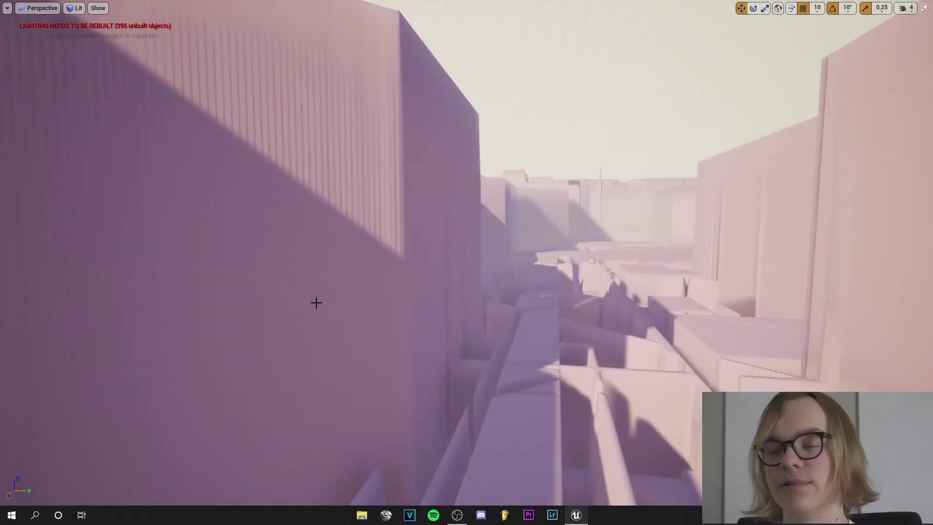
right_drag(323, 218, 423, 202)
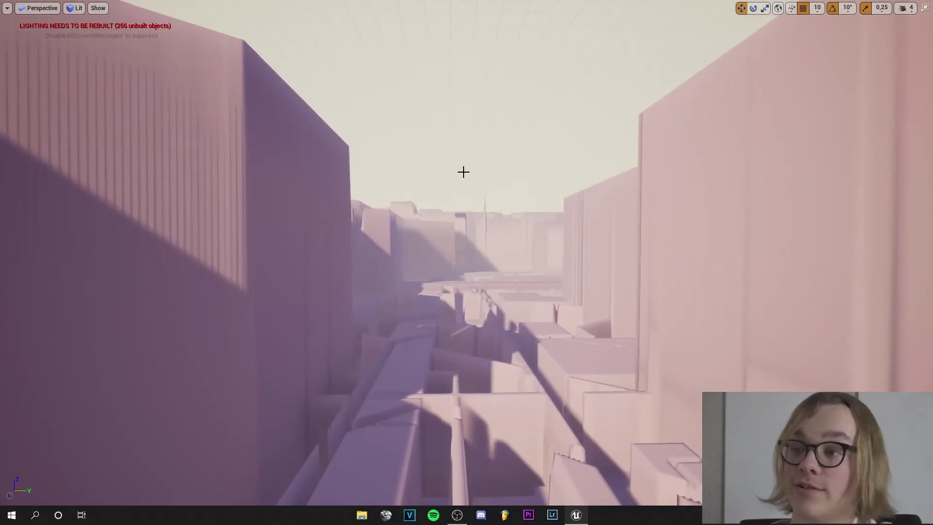
right_drag(462, 172, 460, 146)
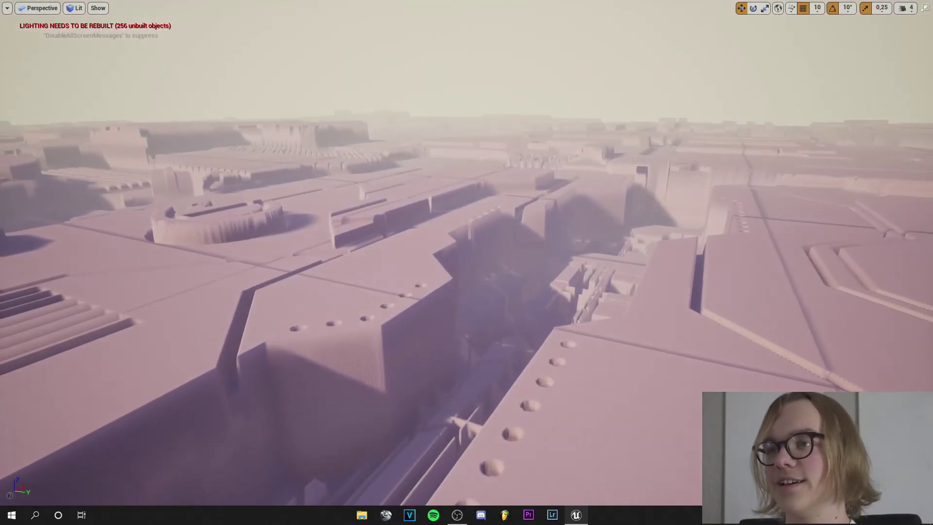